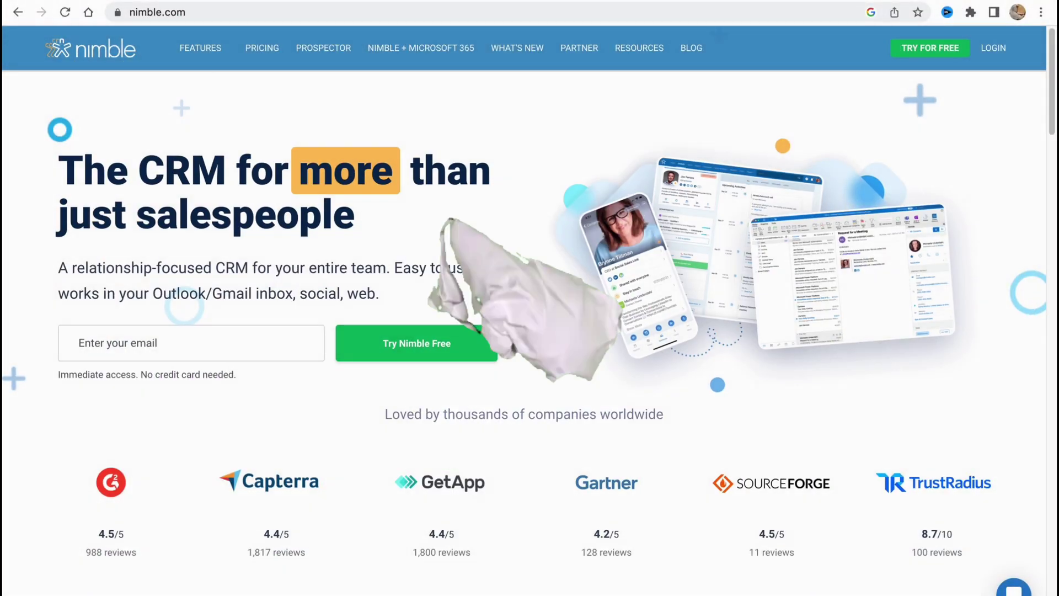
{"action": "scroll", "coordinate": [531, 276], "scroll_direction": "down", "scroll_amount": 5}
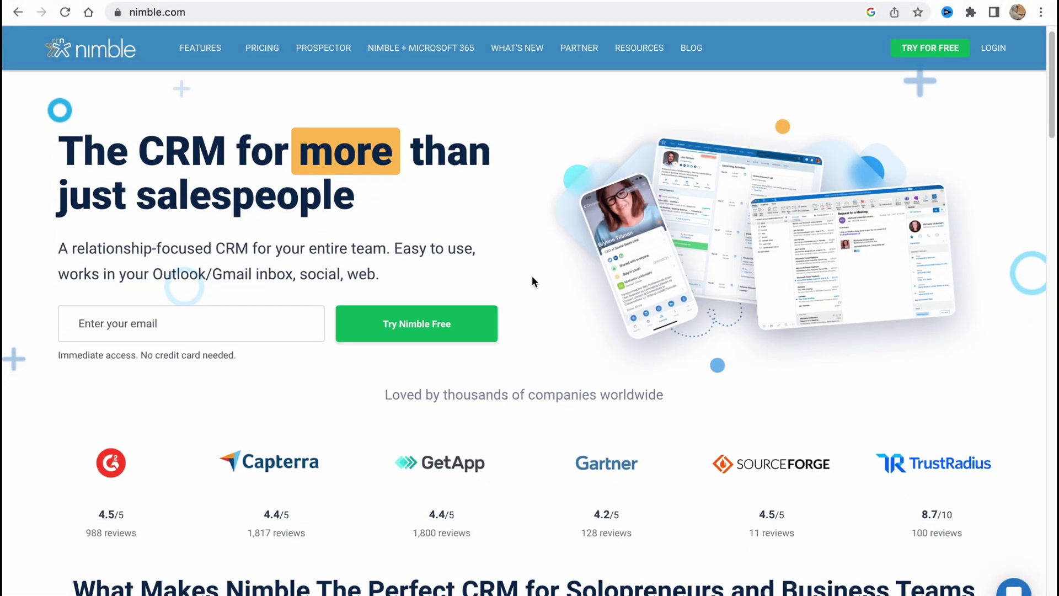
{"action": "scroll", "coordinate": [532, 276], "scroll_direction": "down", "scroll_amount": 3}
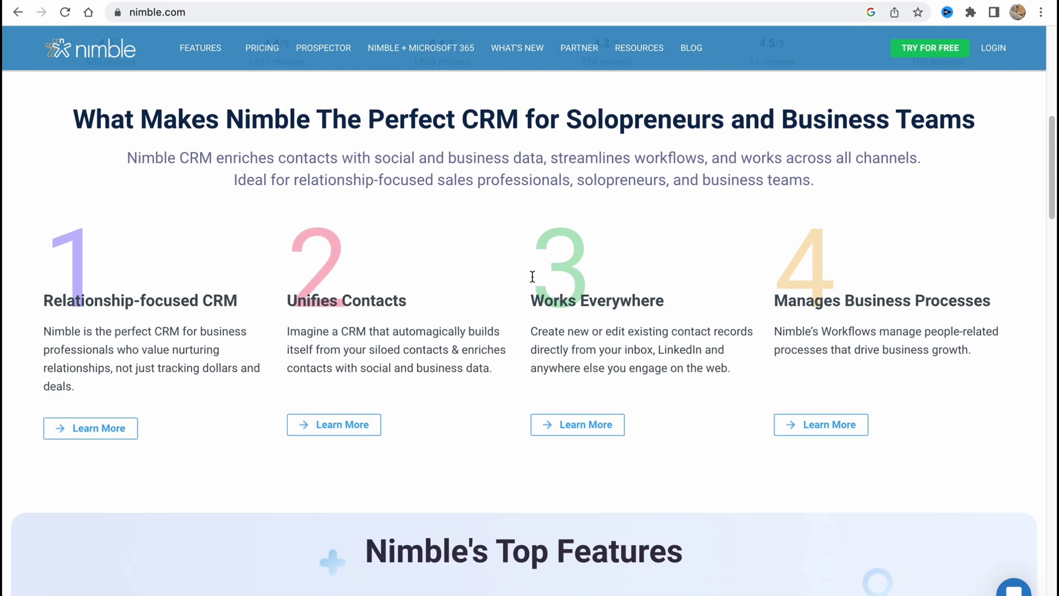
{"action": "scroll", "coordinate": [532, 276], "scroll_direction": "up", "scroll_amount": 3}
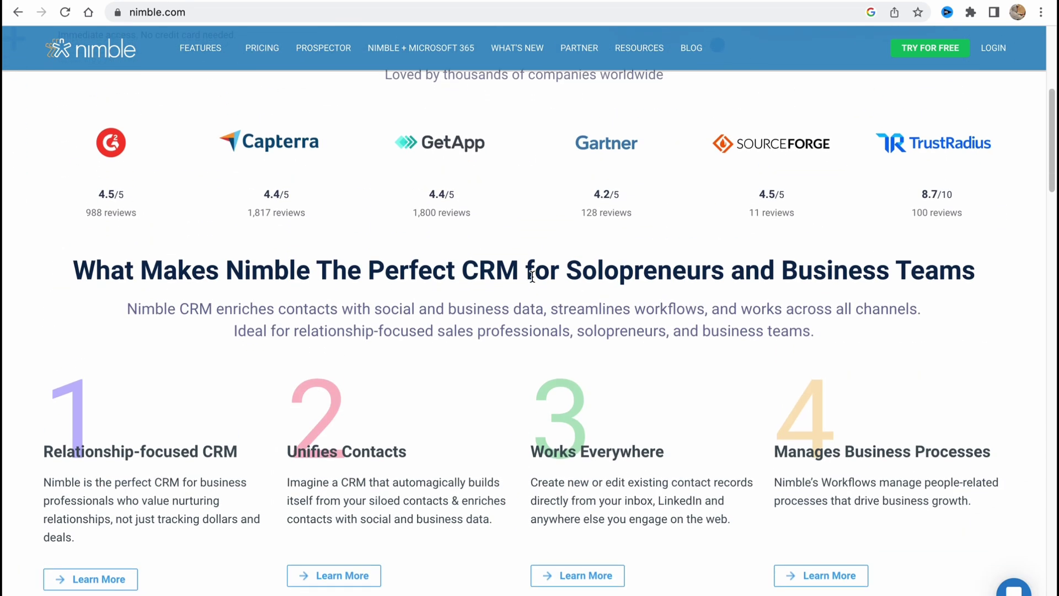
{"action": "scroll", "coordinate": [532, 276], "scroll_direction": "down", "scroll_amount": 3}
{"action": "scroll", "coordinate": [532, 276], "scroll_direction": "down", "scroll_amount": 3}
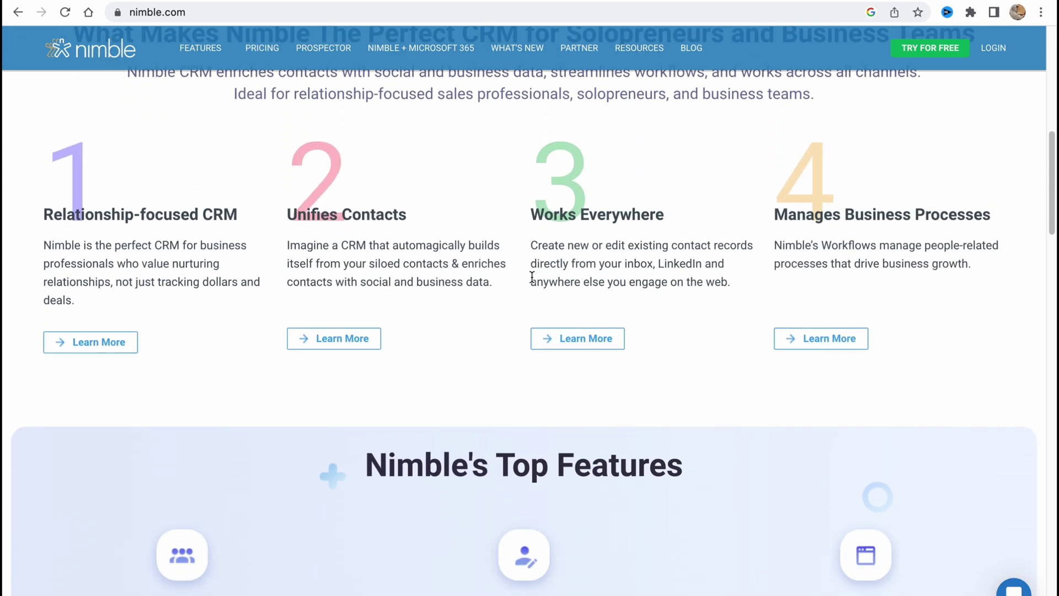
{"action": "scroll", "coordinate": [531, 276], "scroll_direction": "down", "scroll_amount": 3}
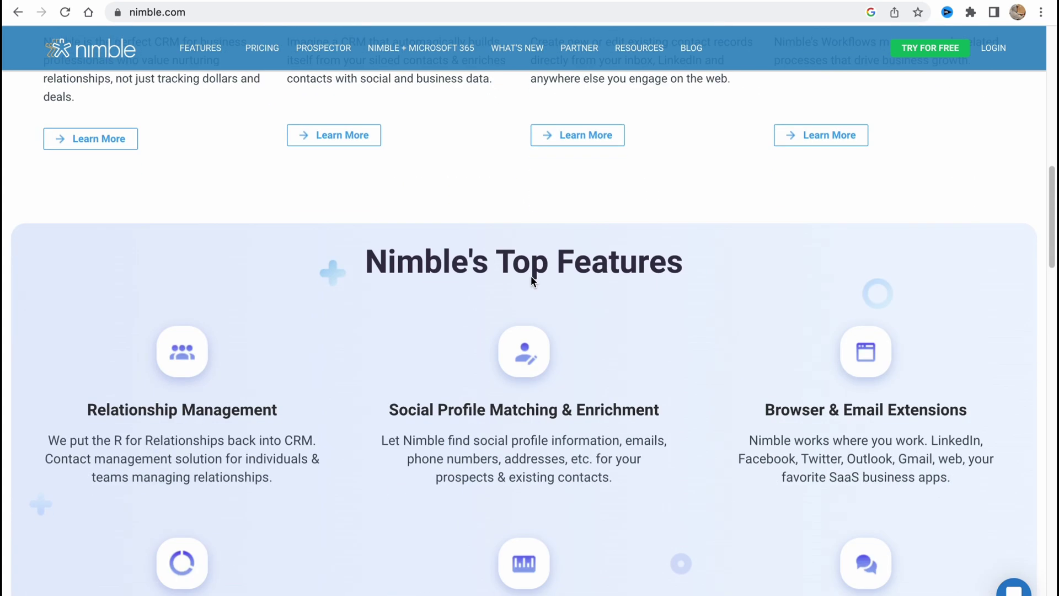
{"action": "scroll", "coordinate": [531, 277], "scroll_direction": "down", "scroll_amount": 5}
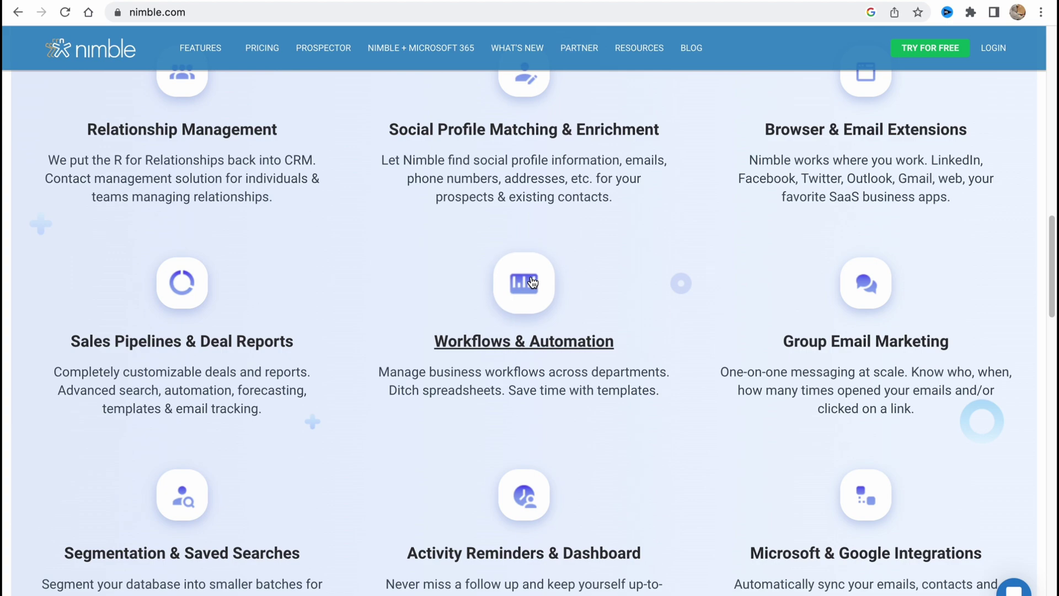
{"action": "scroll", "coordinate": [530, 280], "scroll_direction": "up", "scroll_amount": 8}
{"action": "scroll", "coordinate": [531, 280], "scroll_direction": "up", "scroll_amount": 10}
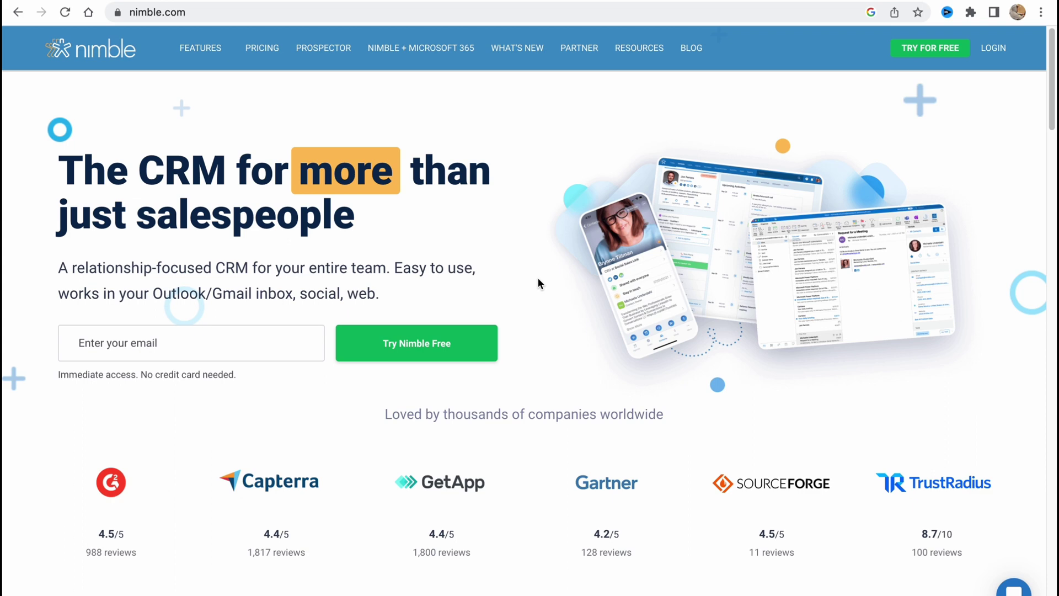
{"action": "left_click", "coordinate": [200, 341]}
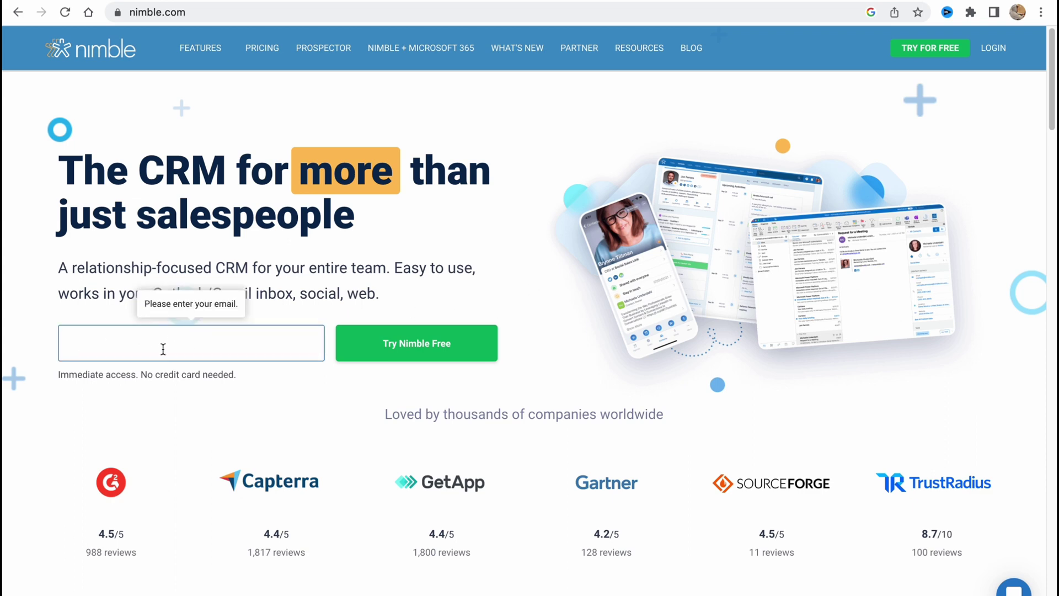
{"action": "left_click", "coordinate": [457, 182]}
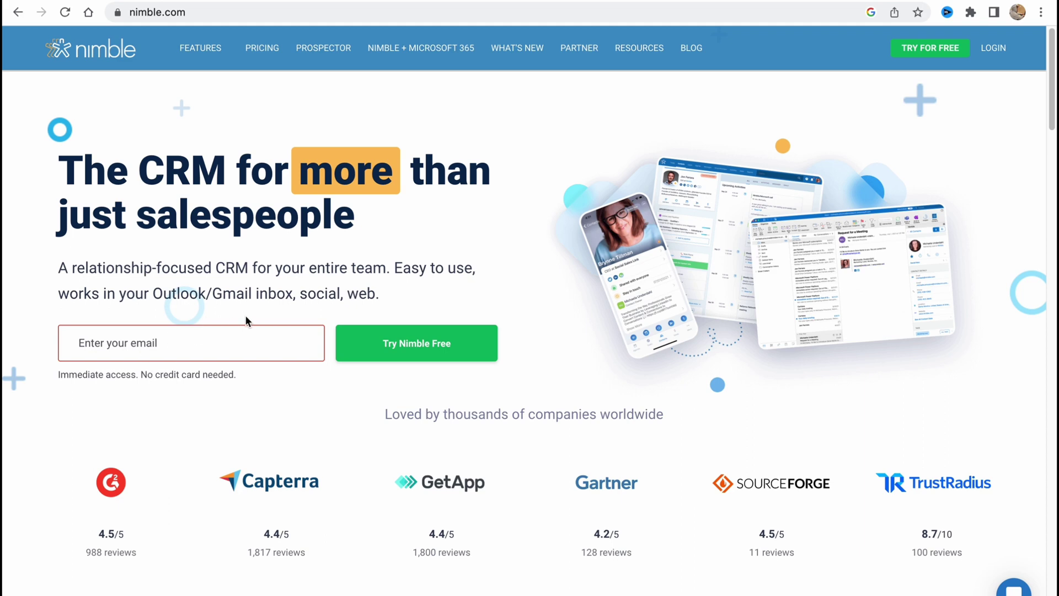
{"action": "scroll", "coordinate": [507, 241], "scroll_direction": "down", "scroll_amount": 1}
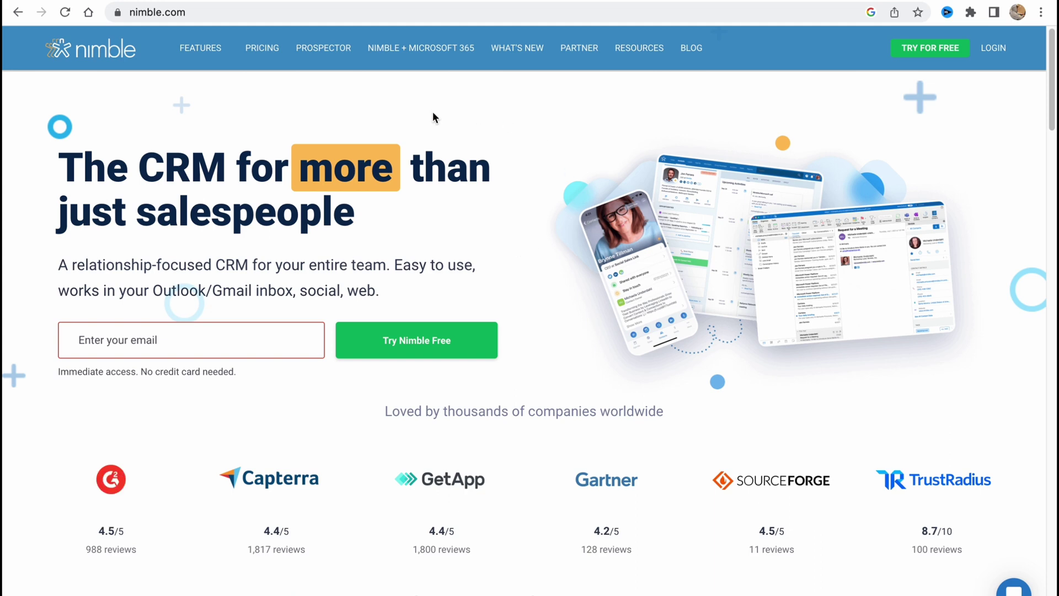
Open the Onboarding page showing the '[Sample] New Leads Pipeline' workflow board.
{"action": "mouse_move", "coordinate": [316, 51]}
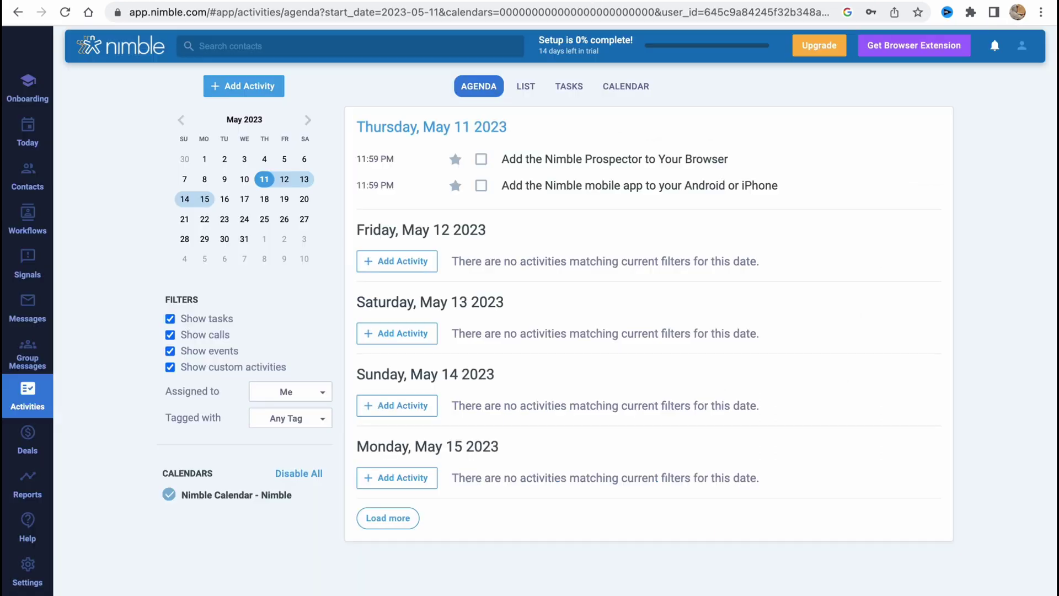
{"action": "left_click", "coordinate": [47, 88]}
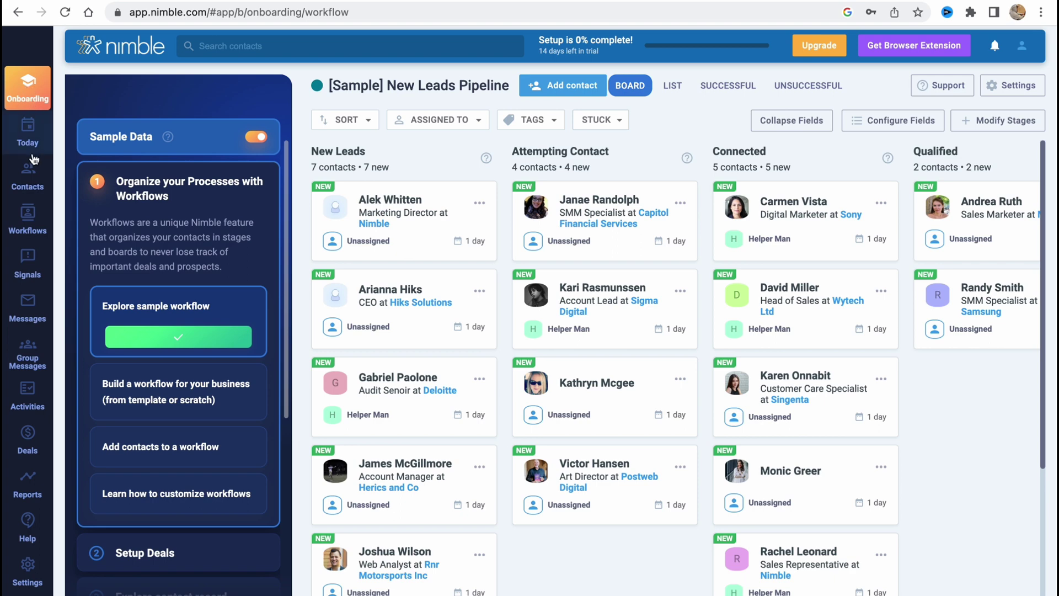
Review the Today dashboard's deals, signals and tasks widgets, then open the Recently Viewed contacts list.
{"action": "left_click", "coordinate": [21, 134]}
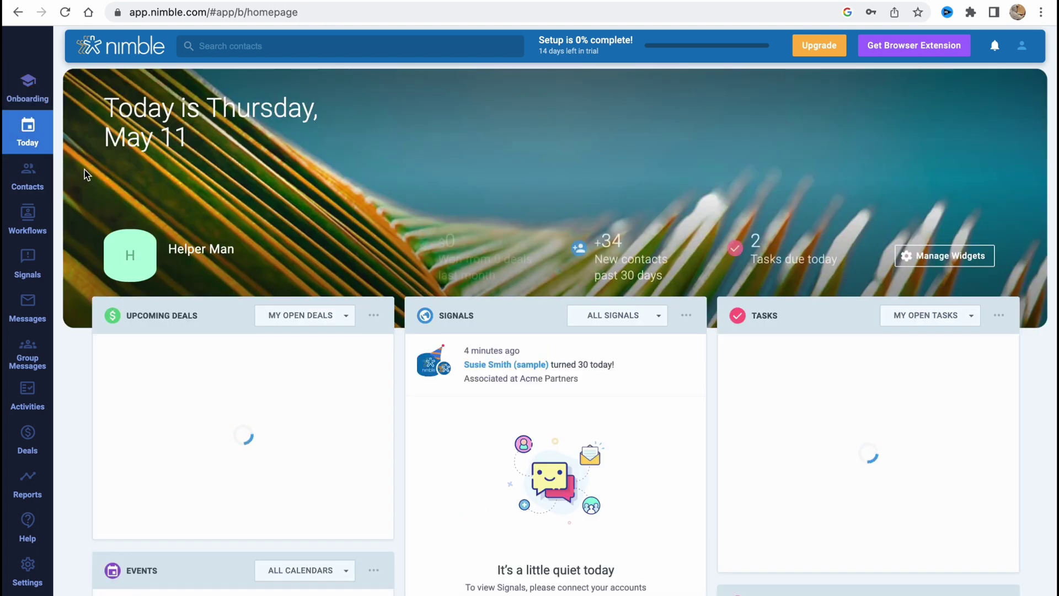
{"action": "scroll", "coordinate": [248, 286], "scroll_direction": "down", "scroll_amount": 2}
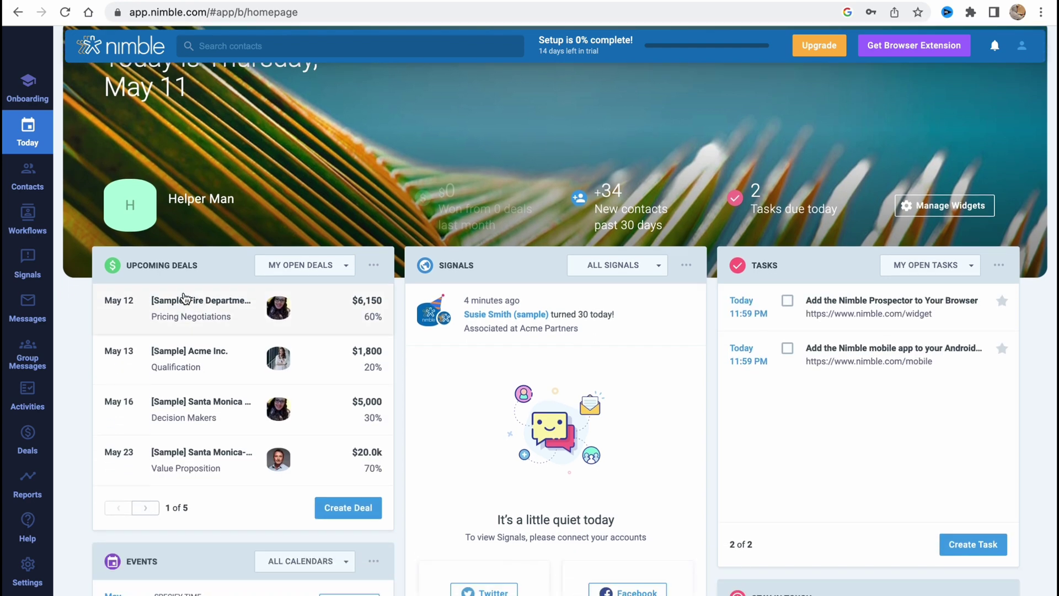
{"action": "scroll", "coordinate": [197, 302], "scroll_direction": "down", "scroll_amount": 1}
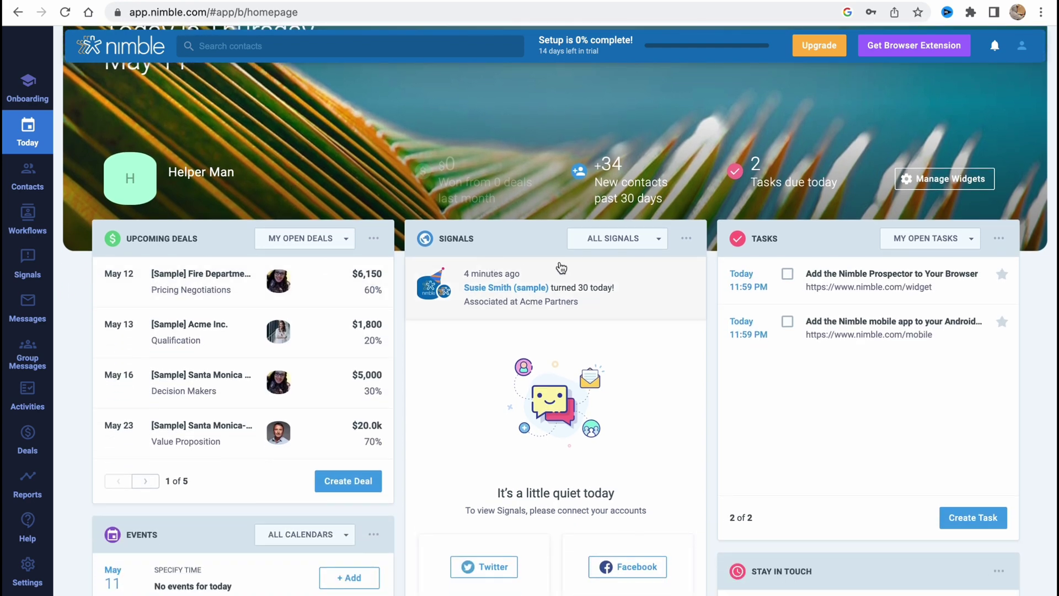
{"action": "scroll", "coordinate": [553, 271], "scroll_direction": "down", "scroll_amount": 1}
{"action": "scroll", "coordinate": [552, 281], "scroll_direction": "down", "scroll_amount": 8}
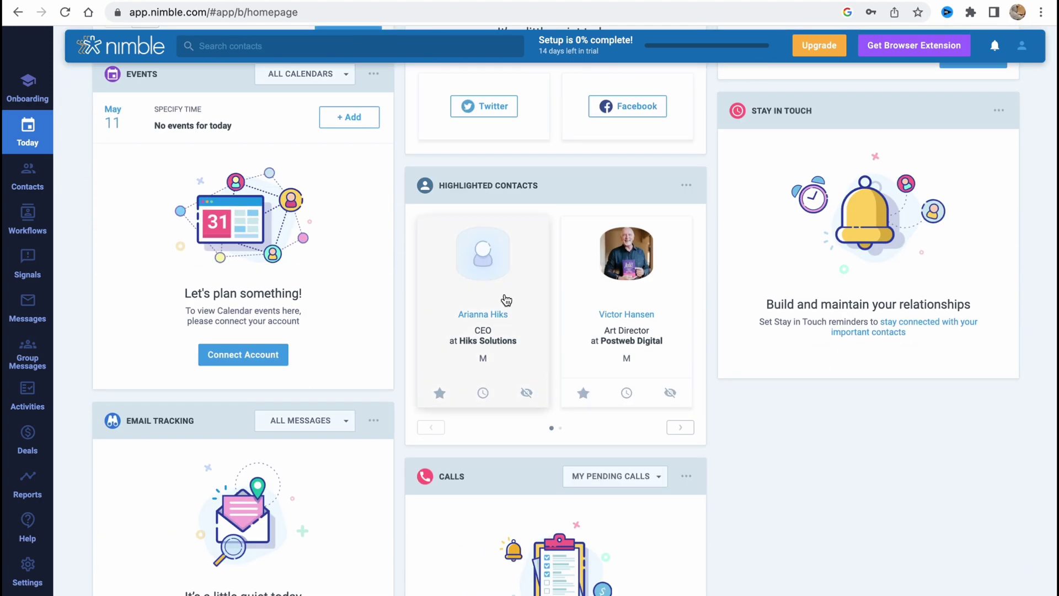
{"action": "scroll", "coordinate": [505, 295], "scroll_direction": "up", "scroll_amount": 10}
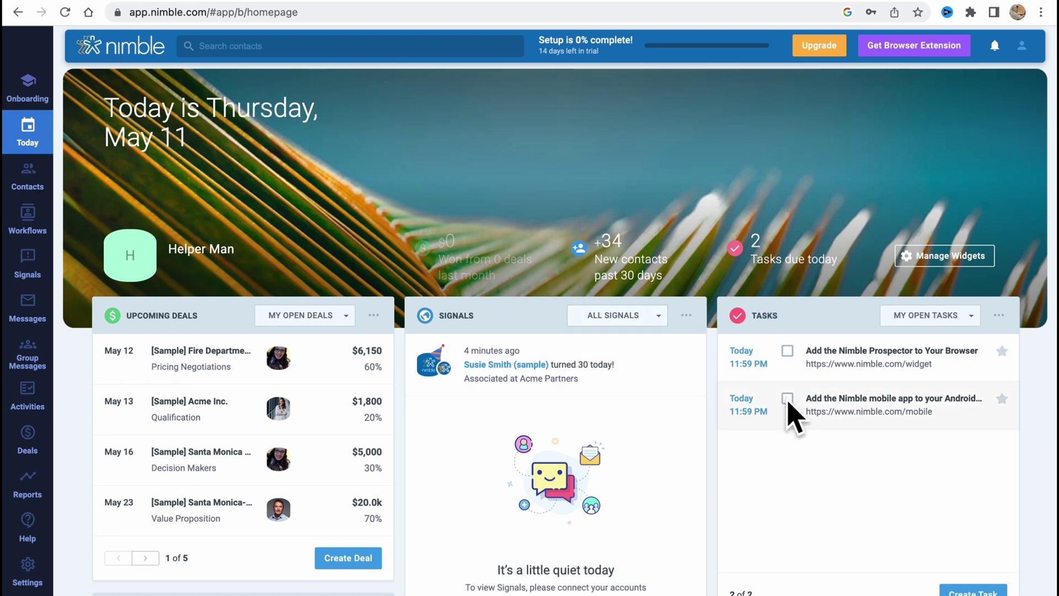
{"action": "scroll", "coordinate": [524, 276], "scroll_direction": "down", "scroll_amount": 1}
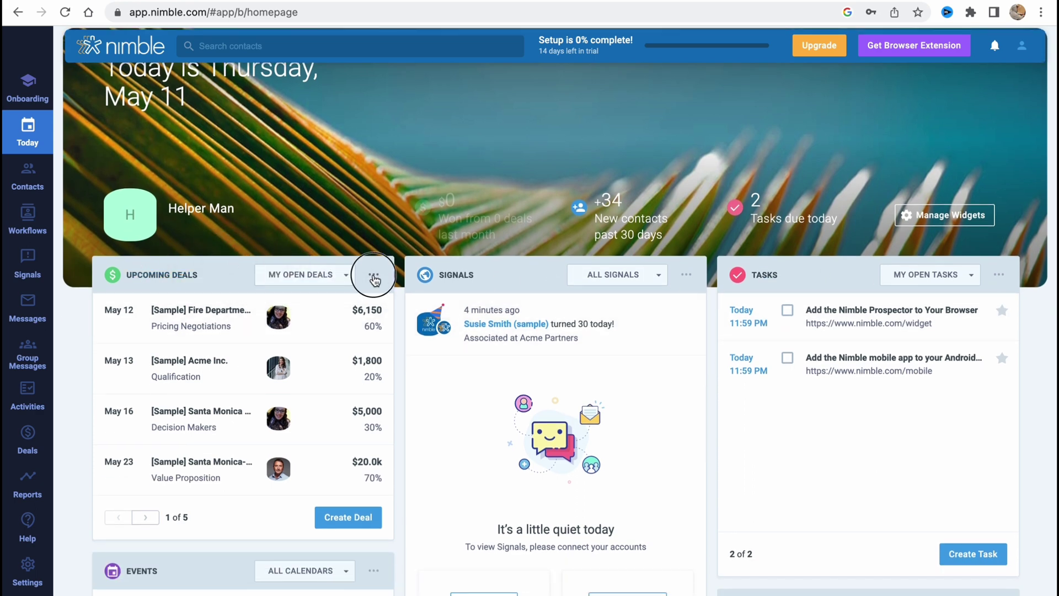
{"action": "left_click_drag", "start_coordinate": [373, 278], "coordinate": [455, 278]}
{"action": "left_click", "coordinate": [455, 277]}
{"action": "left_click", "coordinate": [44, 172]}
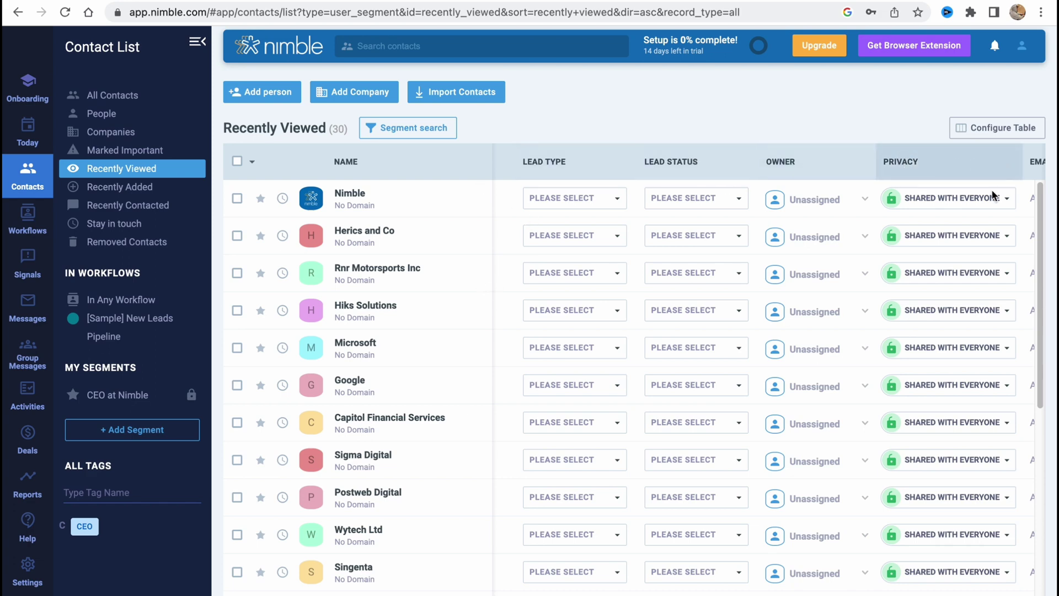
{"action": "scroll", "coordinate": [889, 163], "scroll_direction": "right", "scroll_amount": 3}
{"action": "scroll", "coordinate": [768, 371], "scroll_direction": "right", "scroll_amount": 8}
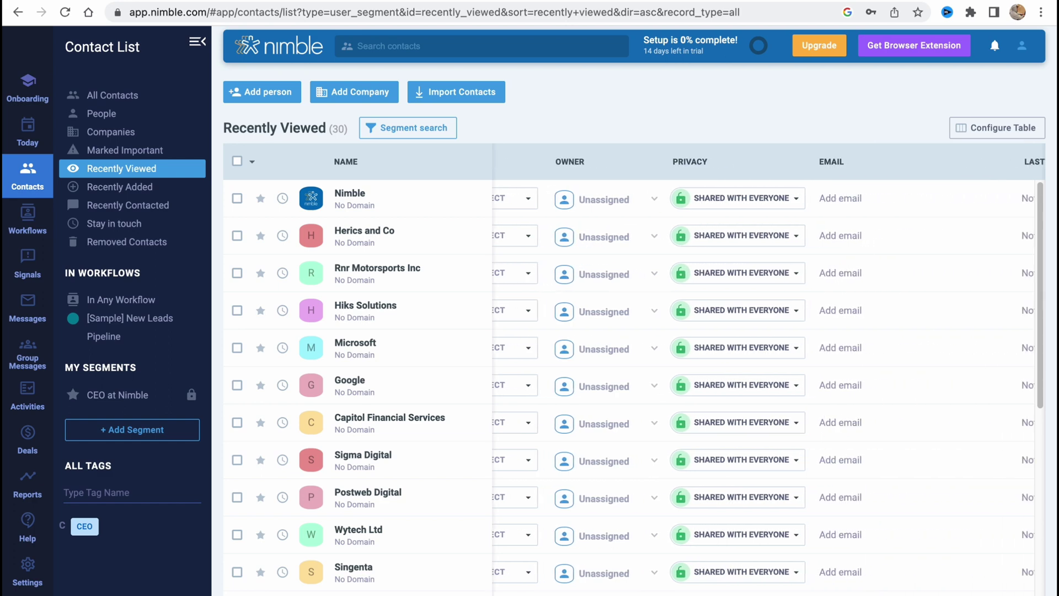
{"action": "scroll", "coordinate": [768, 371], "scroll_direction": "right", "scroll_amount": 10}
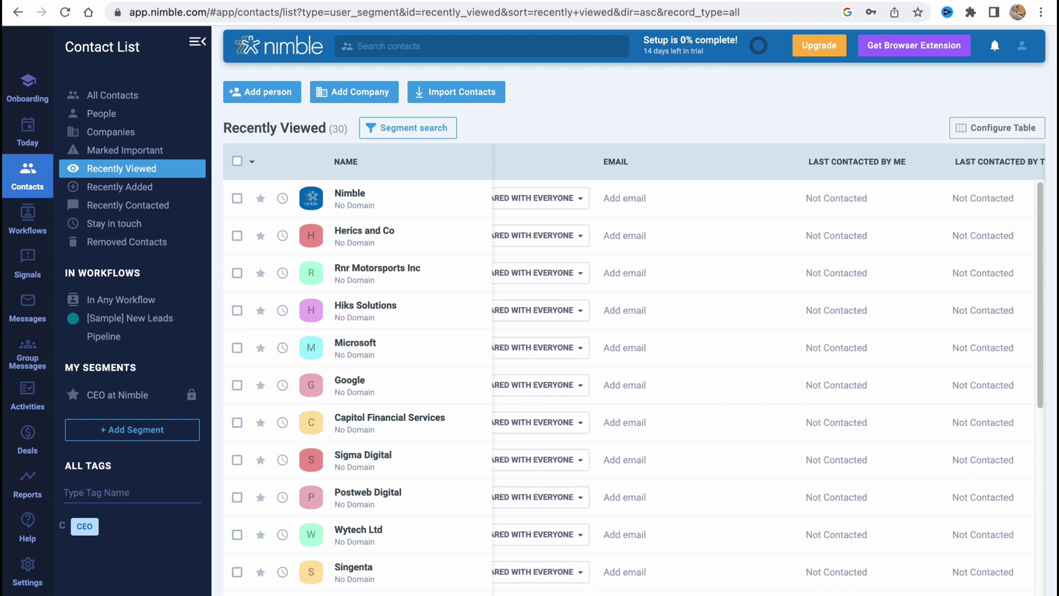
{"action": "scroll", "coordinate": [768, 371], "scroll_direction": "left", "scroll_amount": 10}
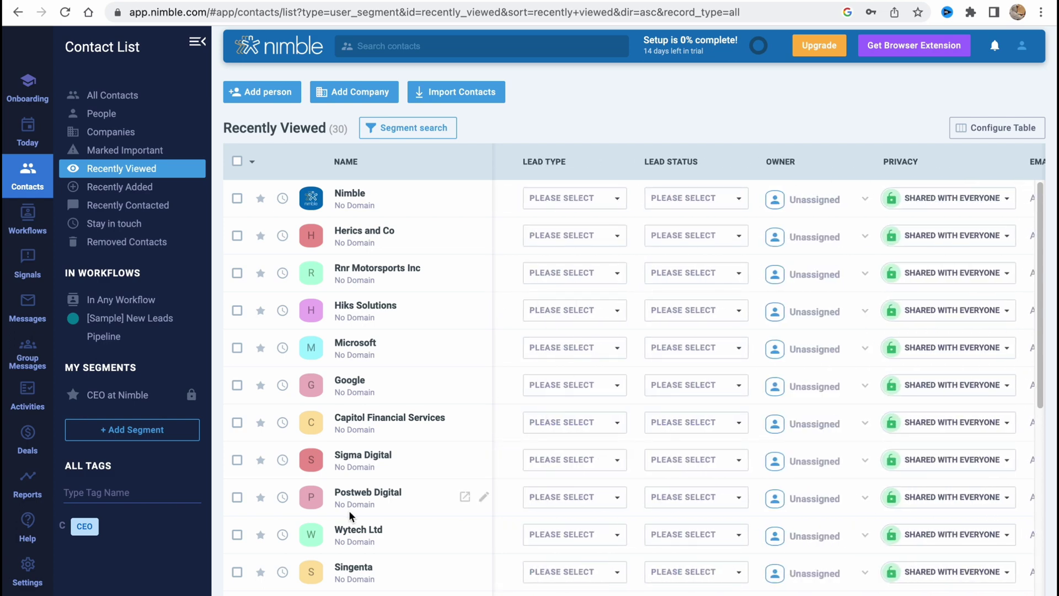
Open the Add Person form and look over its empty name, employment, email and phone fields.
{"action": "left_click", "coordinate": [264, 93]}
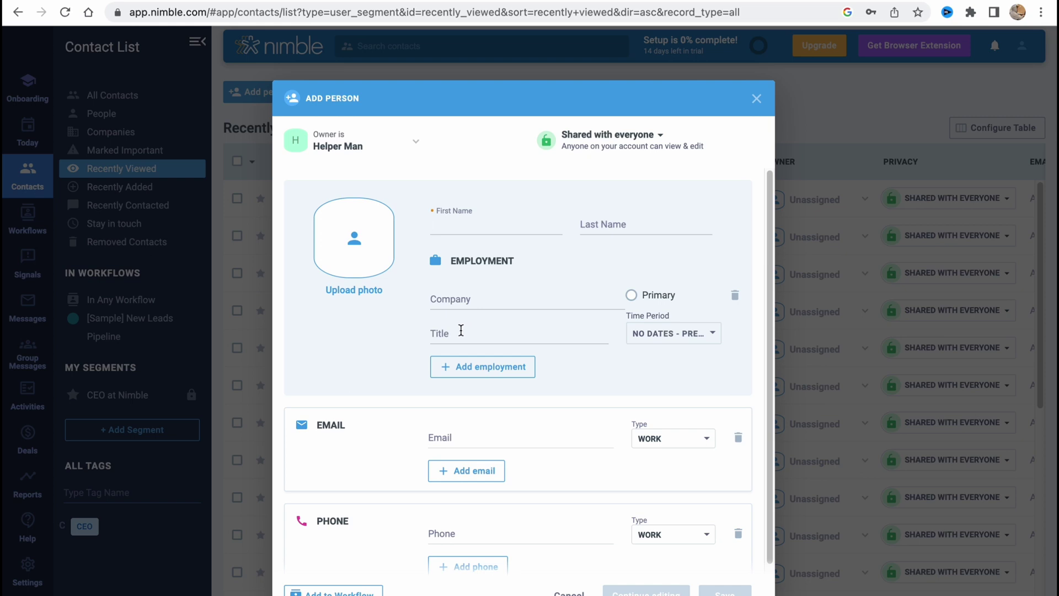
{"action": "left_click", "coordinate": [592, 227]}
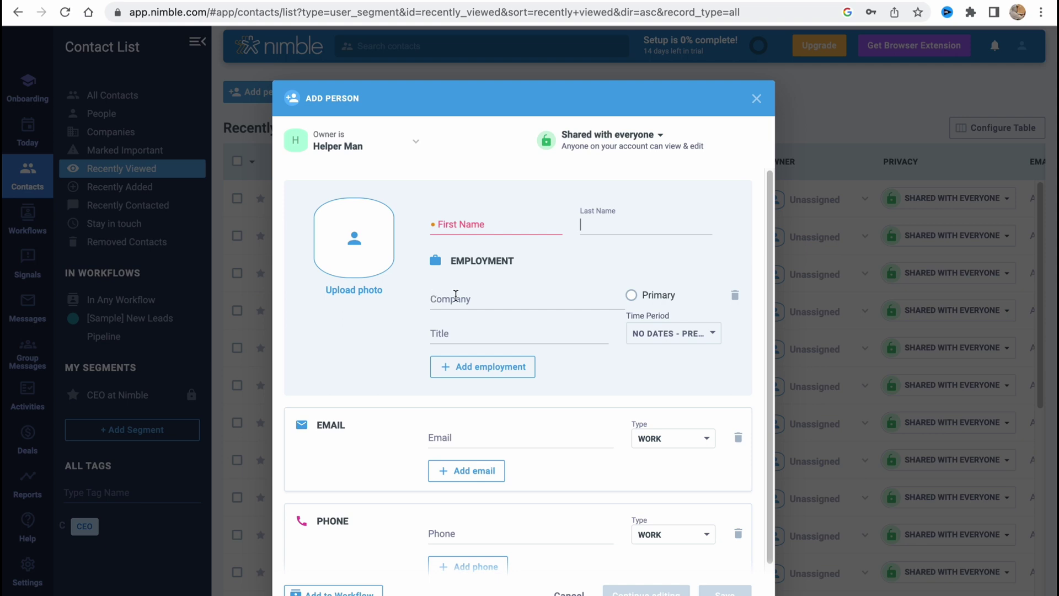
{"action": "scroll", "coordinate": [366, 251], "scroll_direction": "down", "scroll_amount": 1}
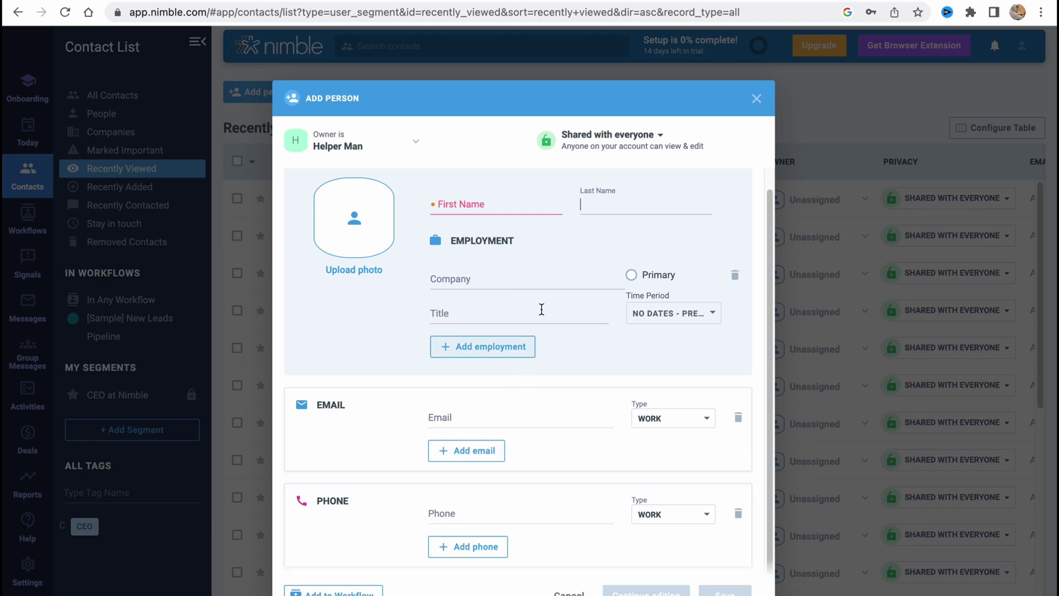
Cancel the Add Person form, browse Networks & Imports settings, then open the Workflows board.
{"action": "left_click", "coordinate": [755, 100]}
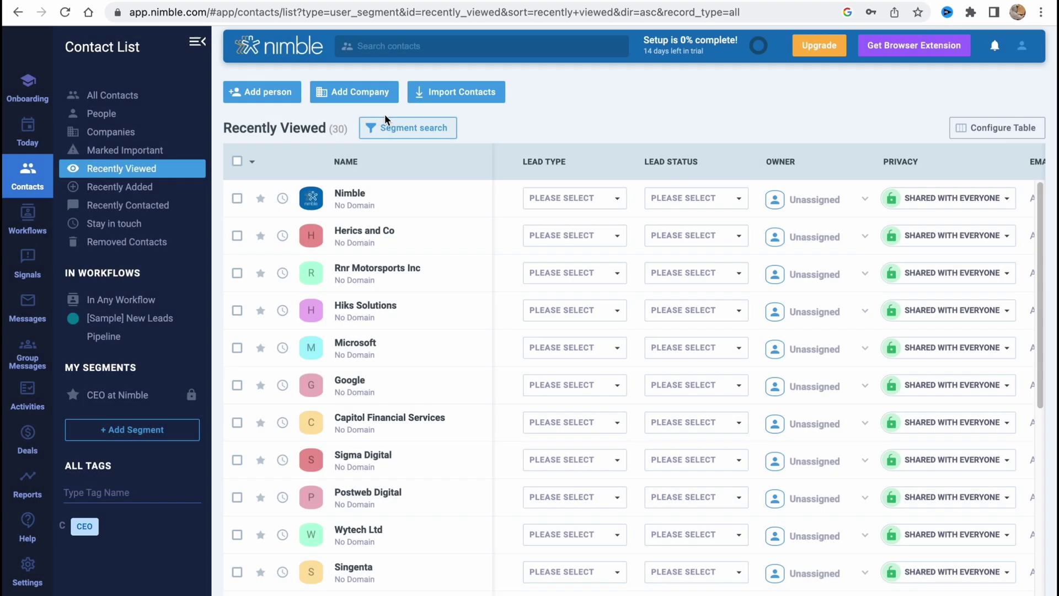
{"action": "left_click", "coordinate": [455, 99]}
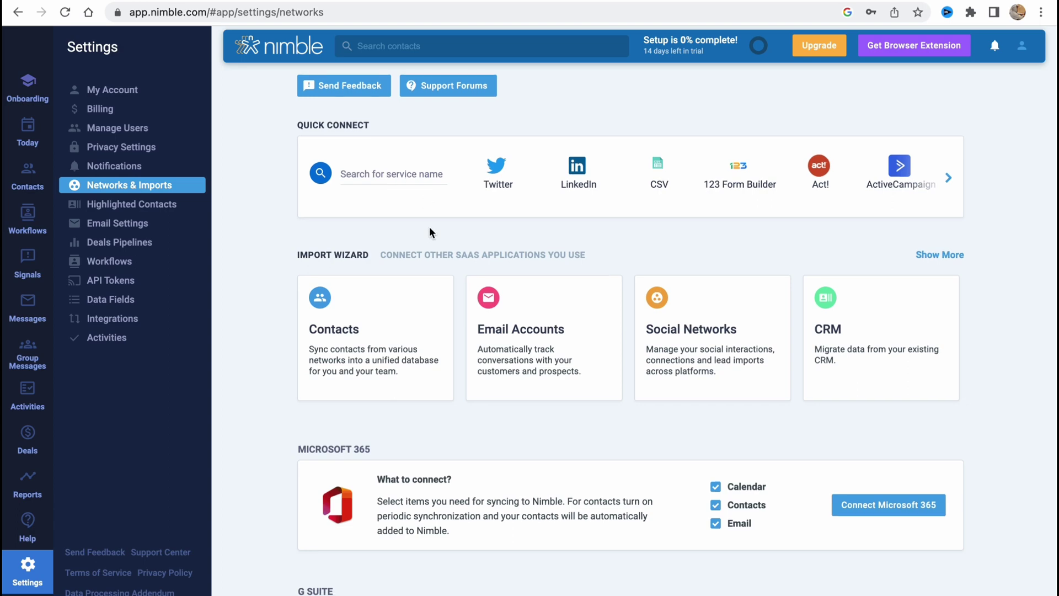
{"action": "scroll", "coordinate": [428, 227], "scroll_direction": "down", "scroll_amount": 7}
{"action": "scroll", "coordinate": [441, 234], "scroll_direction": "down", "scroll_amount": 3}
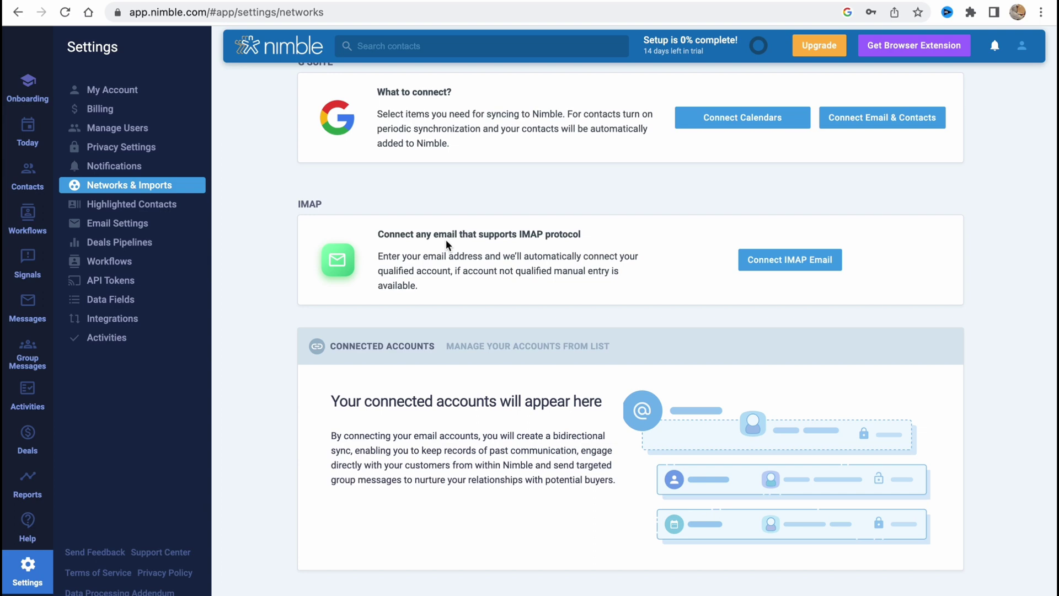
{"action": "left_click", "coordinate": [39, 219]}
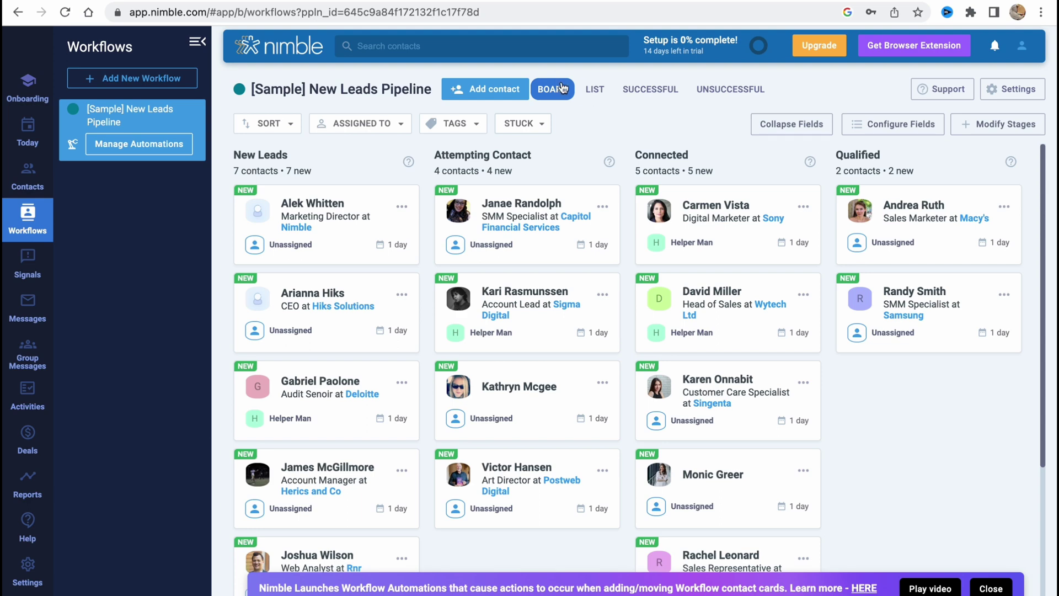
{"action": "left_click", "coordinate": [592, 90]}
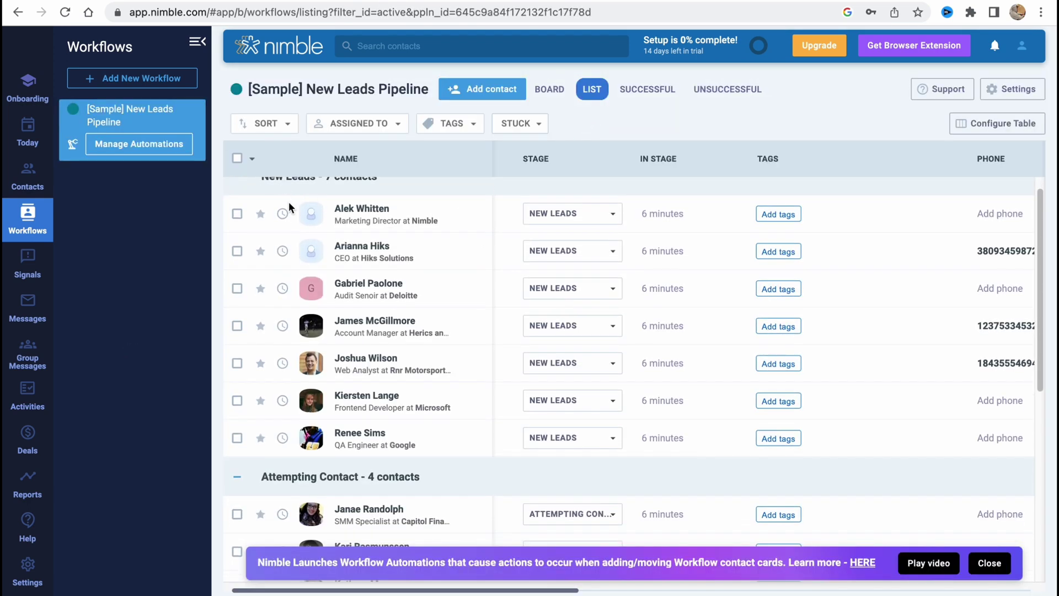
{"action": "scroll", "coordinate": [337, 363], "scroll_direction": "down", "scroll_amount": 2}
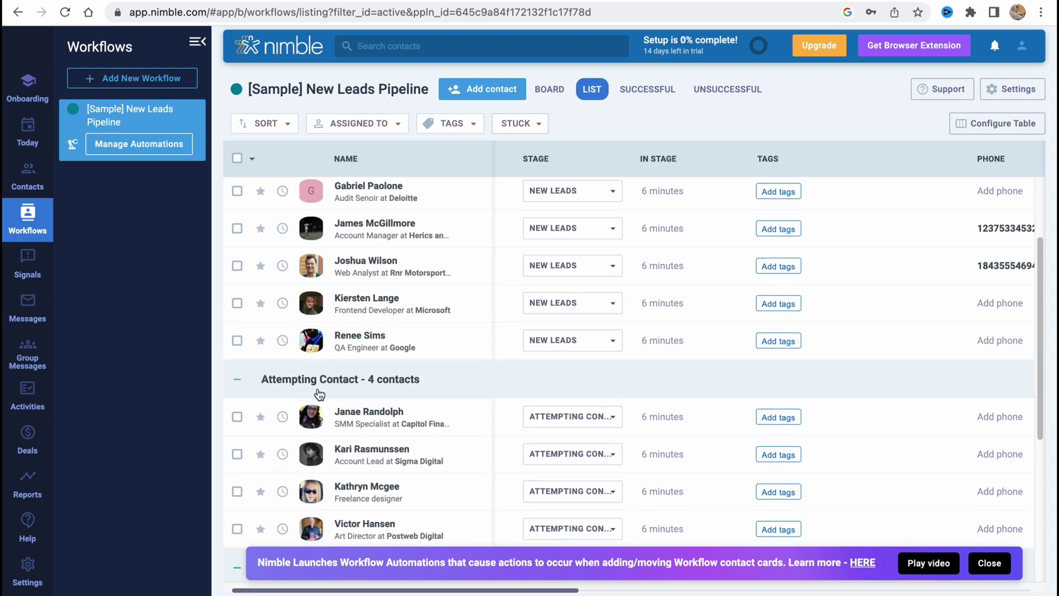
{"action": "scroll", "coordinate": [262, 408], "scroll_direction": "down", "scroll_amount": 3}
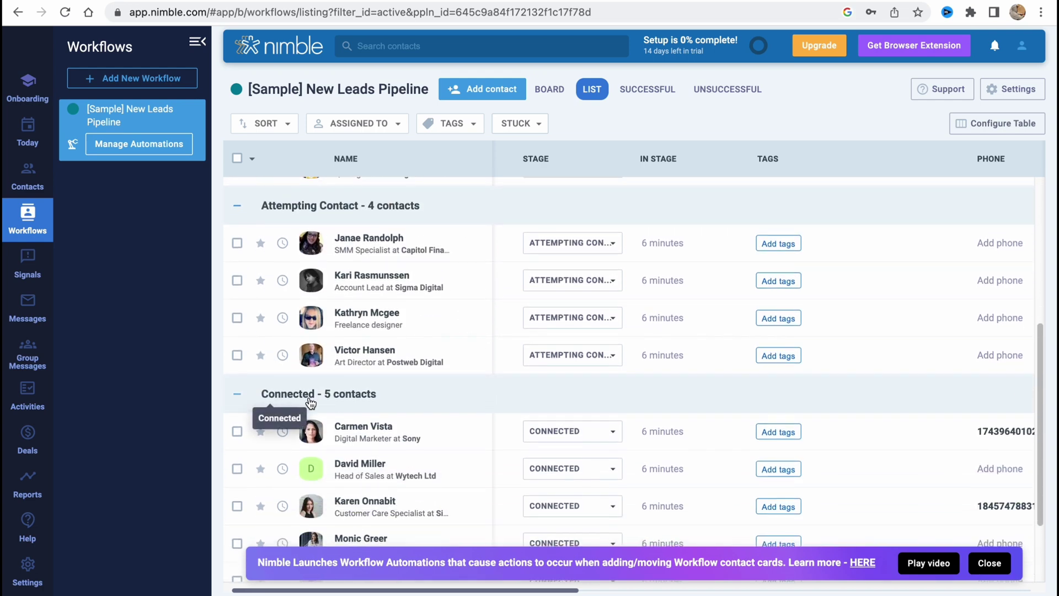
{"action": "scroll", "coordinate": [279, 409], "scroll_direction": "down", "scroll_amount": 2}
{"action": "scroll", "coordinate": [321, 383], "scroll_direction": "up", "scroll_amount": 1}
On the card board, drag the Nimble marketing director to Connected and the Sony marketer to Attempting Contact.
{"action": "left_click", "coordinate": [549, 89]}
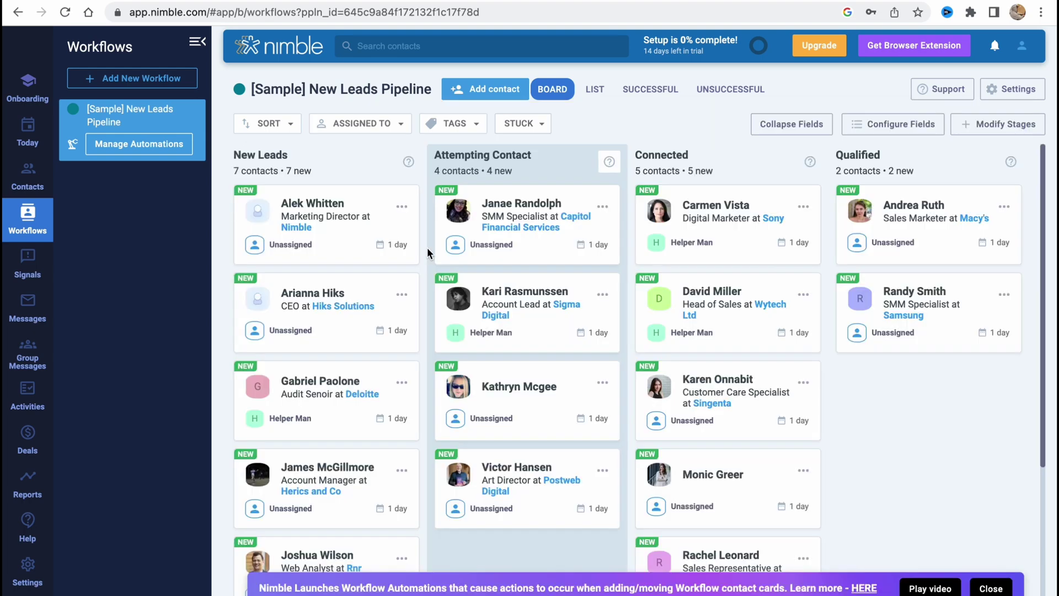
{"action": "left_click_drag", "start_coordinate": [346, 218], "coordinate": [711, 218]}
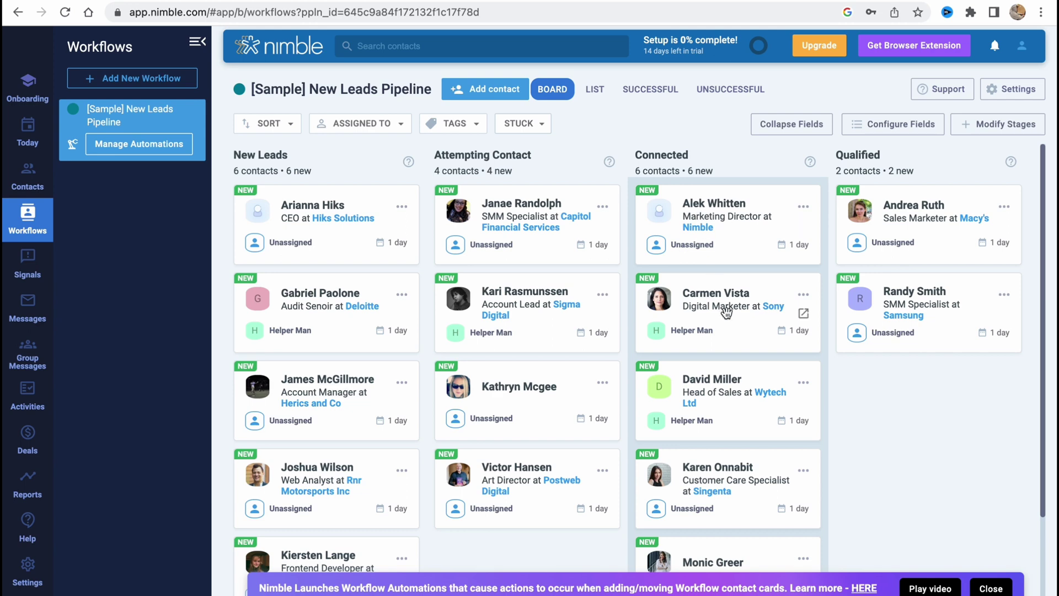
{"action": "left_click_drag", "start_coordinate": [723, 307], "coordinate": [524, 306]}
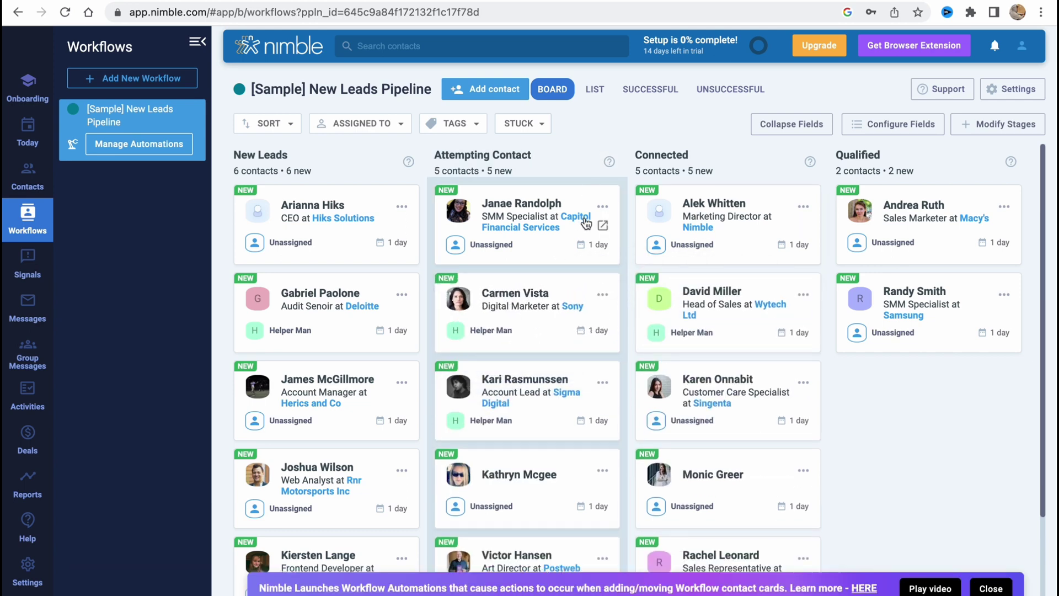
Review the Capitol Financial Services contact's details panel, then close it.
{"action": "left_click", "coordinate": [522, 215]}
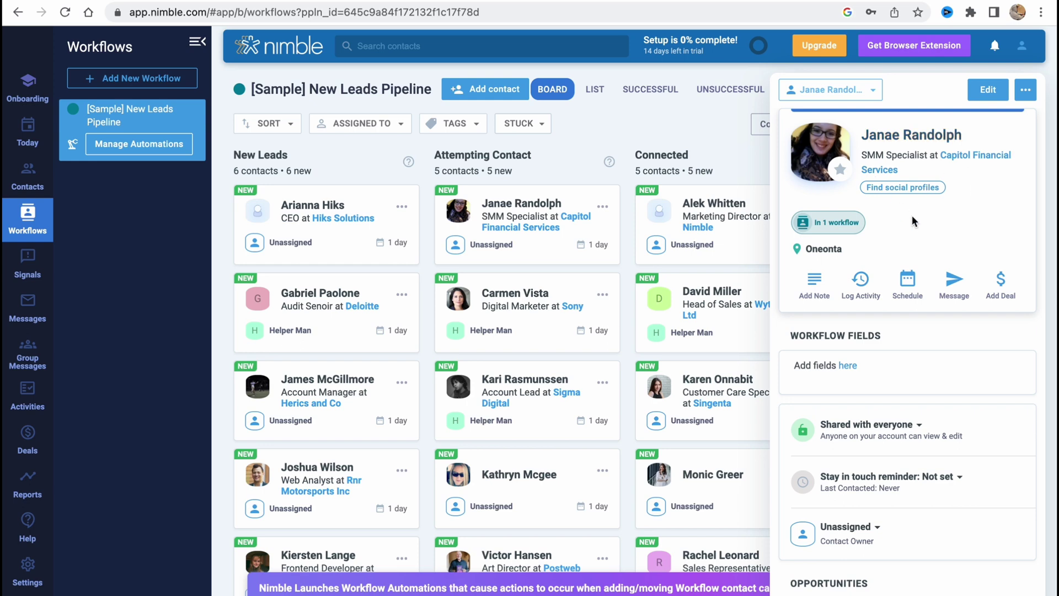
{"action": "scroll", "coordinate": [875, 380], "scroll_direction": "down", "scroll_amount": 3}
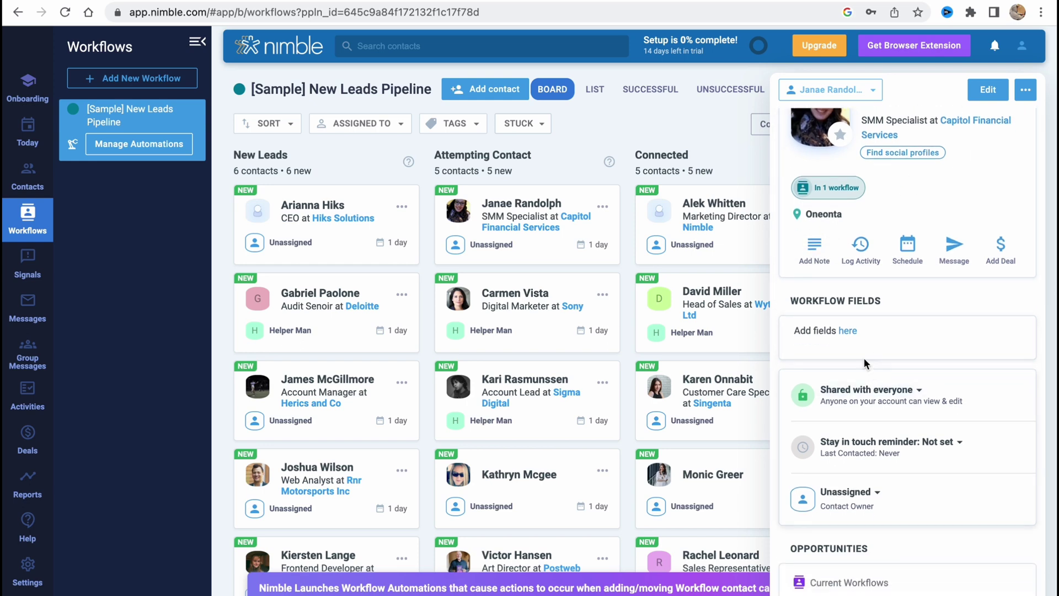
{"action": "scroll", "coordinate": [855, 300], "scroll_direction": "down", "scroll_amount": 5}
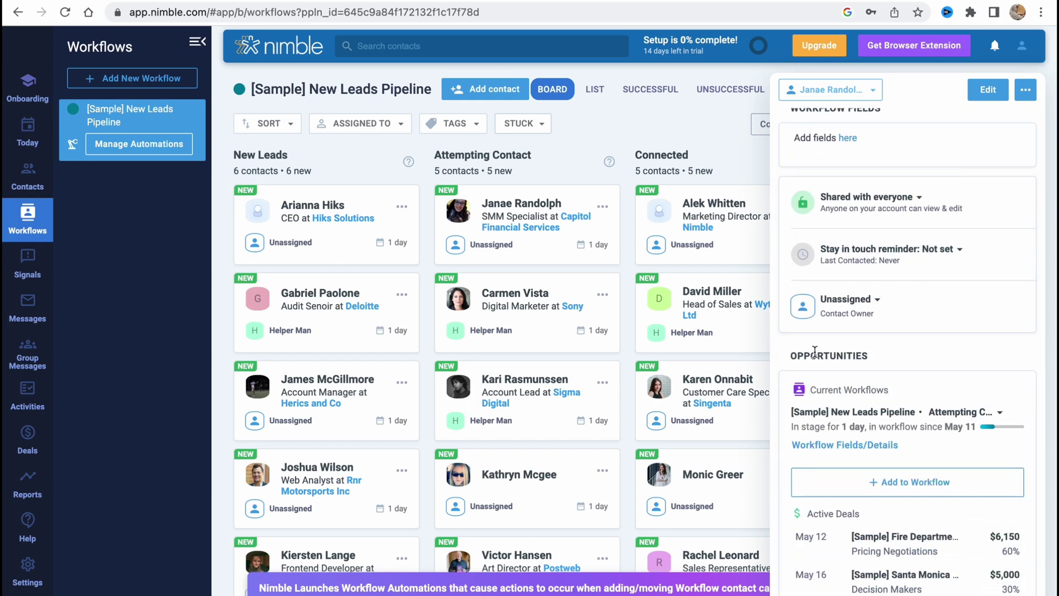
{"action": "scroll", "coordinate": [811, 359], "scroll_direction": "down", "scroll_amount": 3}
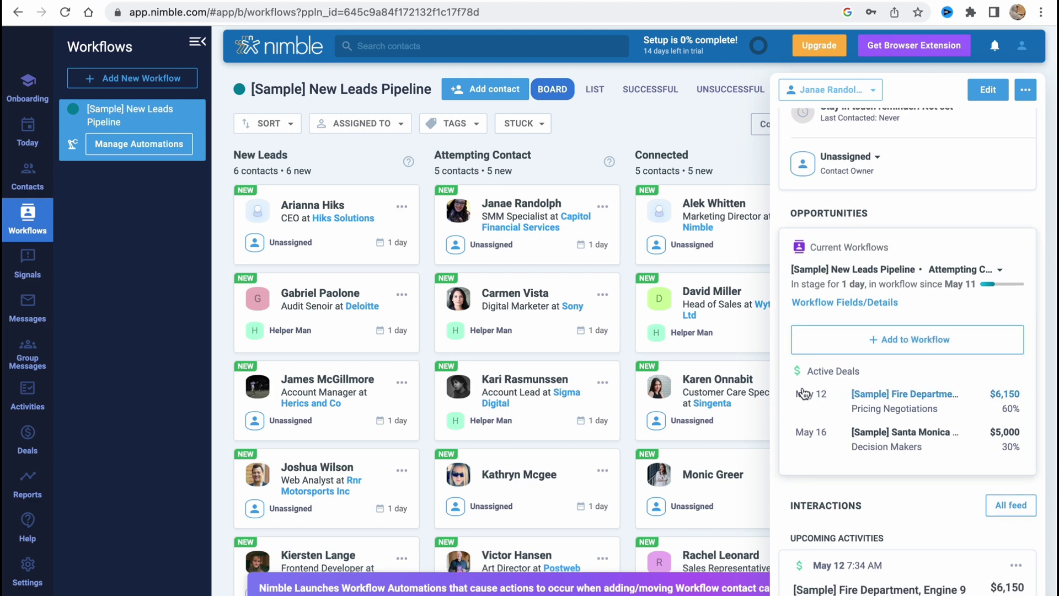
{"action": "scroll", "coordinate": [796, 363], "scroll_direction": "down", "scroll_amount": 7}
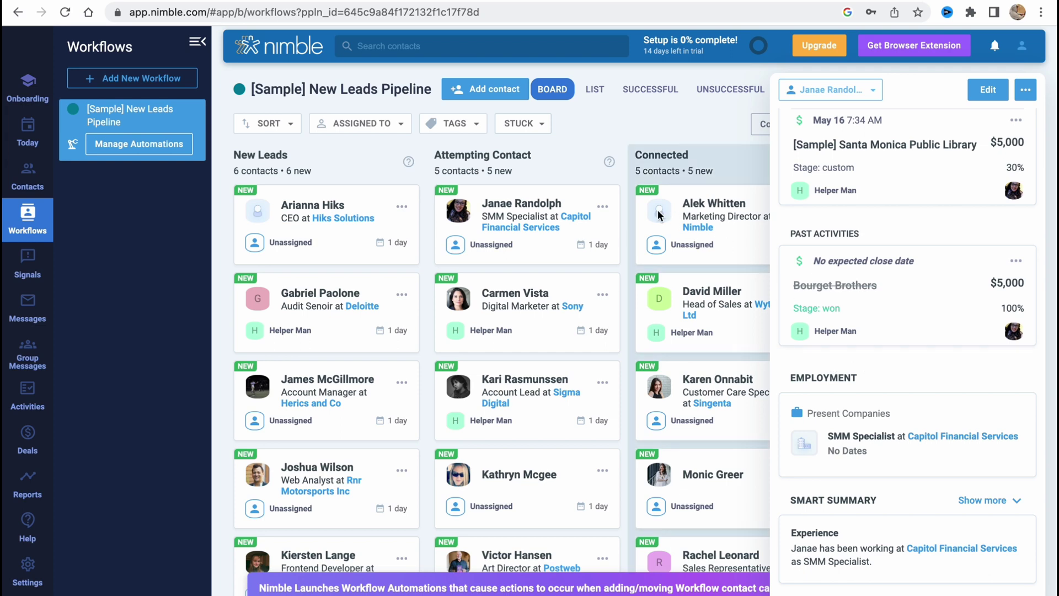
{"action": "left_click", "coordinate": [610, 118]}
Show the pipeline as a stage-grouped list.
{"action": "left_click", "coordinate": [594, 89]}
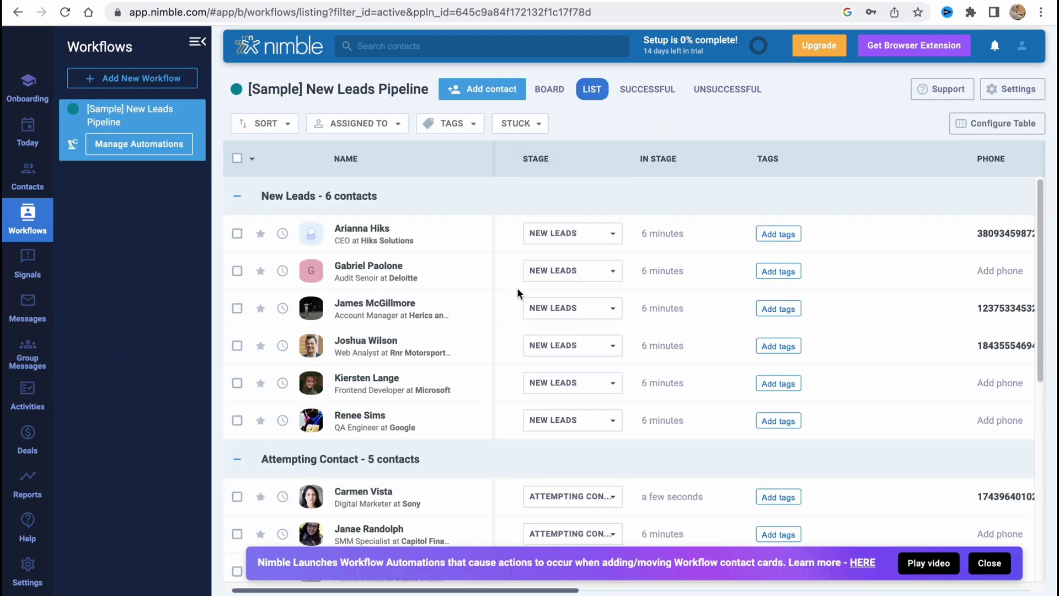
{"action": "scroll", "coordinate": [496, 295], "scroll_direction": "down", "scroll_amount": 2}
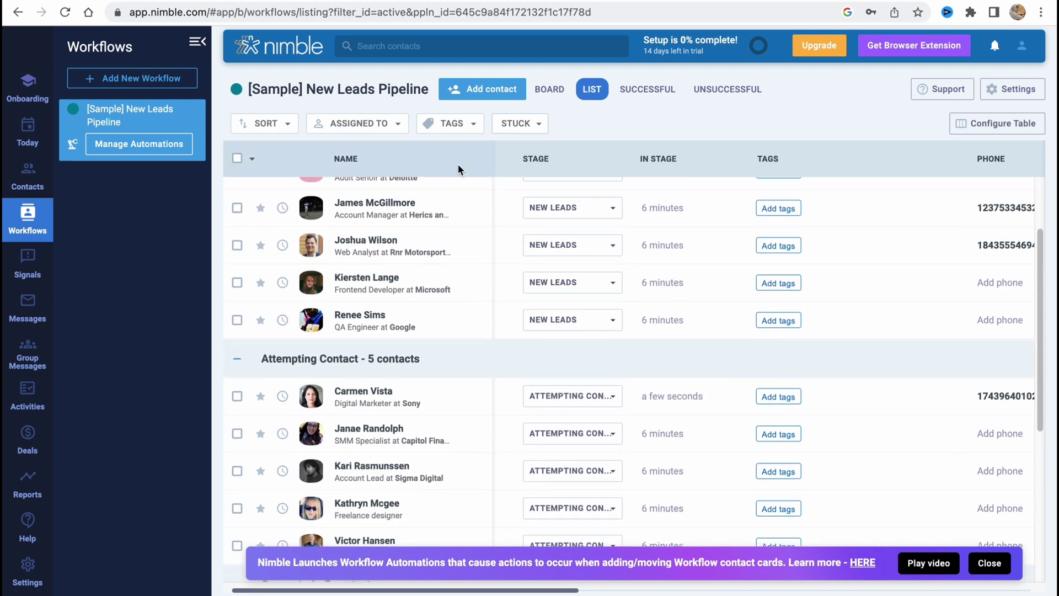
{"action": "left_click", "coordinate": [552, 90]}
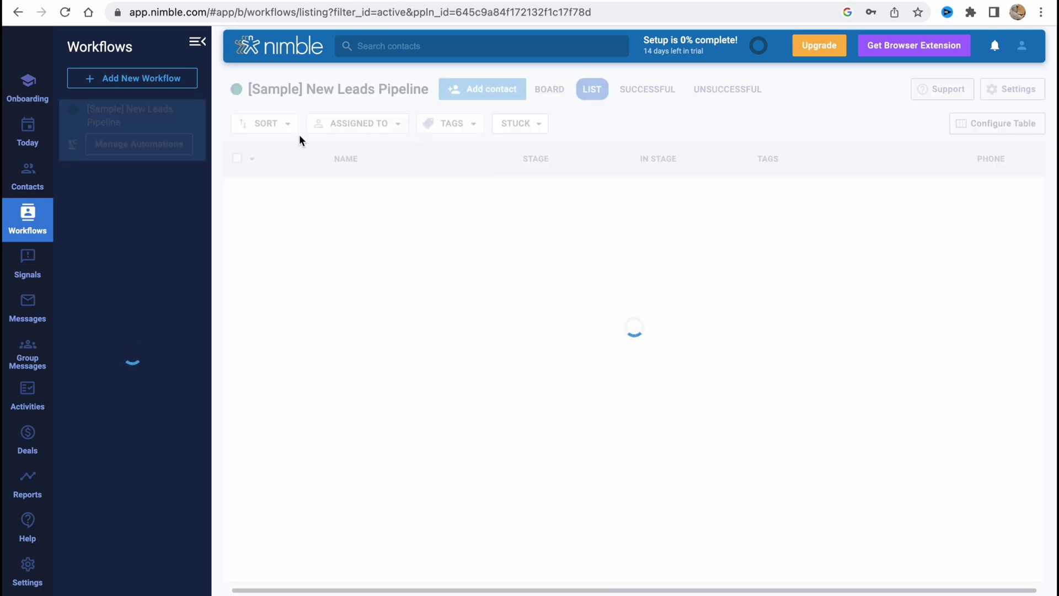
Check the Sort, Assigned To, Tags and Stuck options, then go to Signals.
{"action": "left_click", "coordinate": [284, 124]}
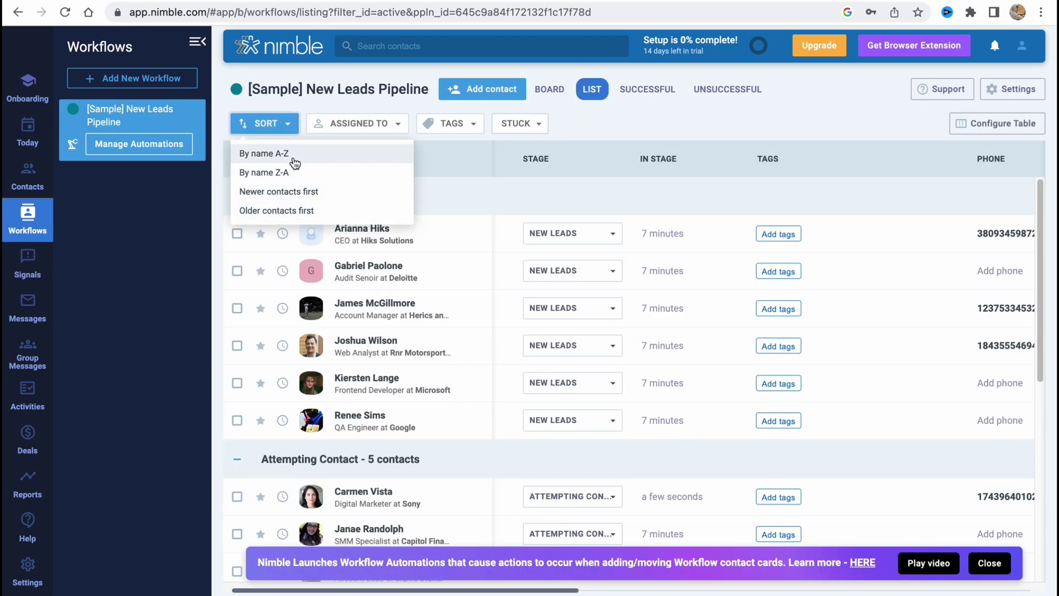
{"action": "left_click", "coordinate": [364, 126]}
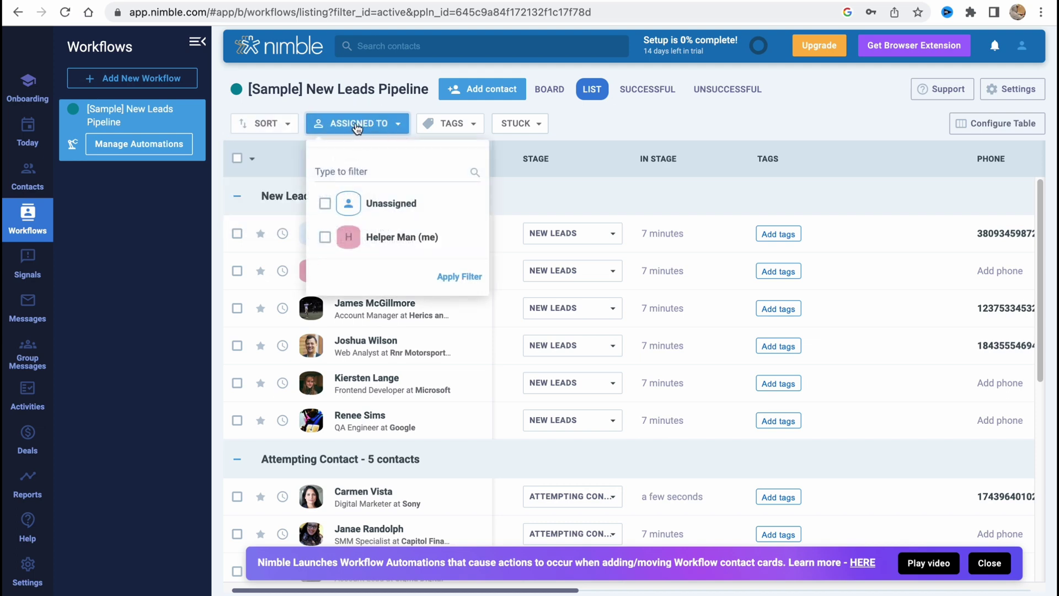
{"action": "left_click", "coordinate": [462, 128]}
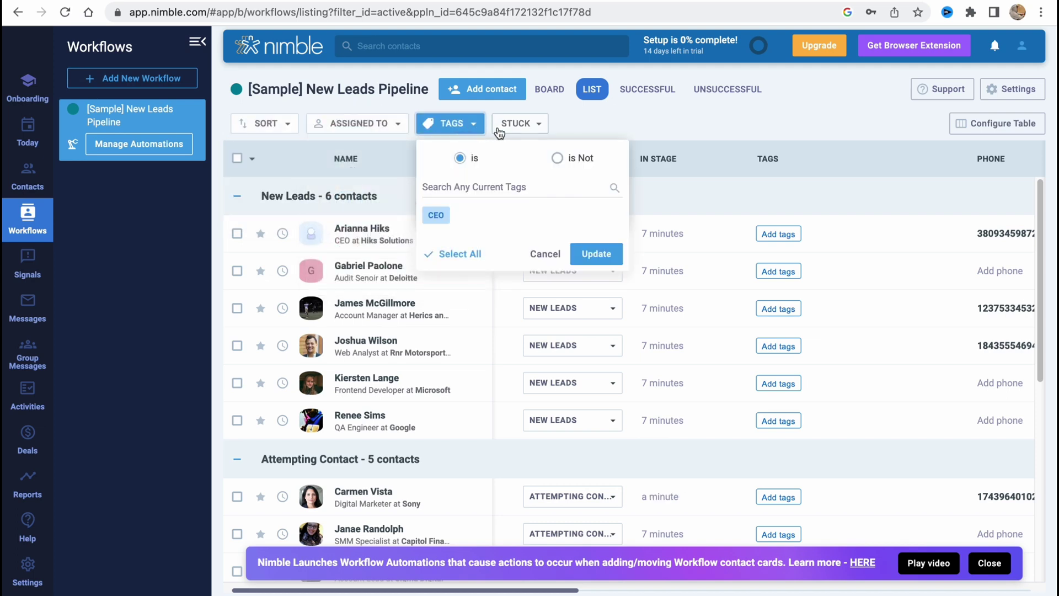
{"action": "left_click", "coordinate": [515, 125]}
{"action": "left_click", "coordinate": [16, 268]}
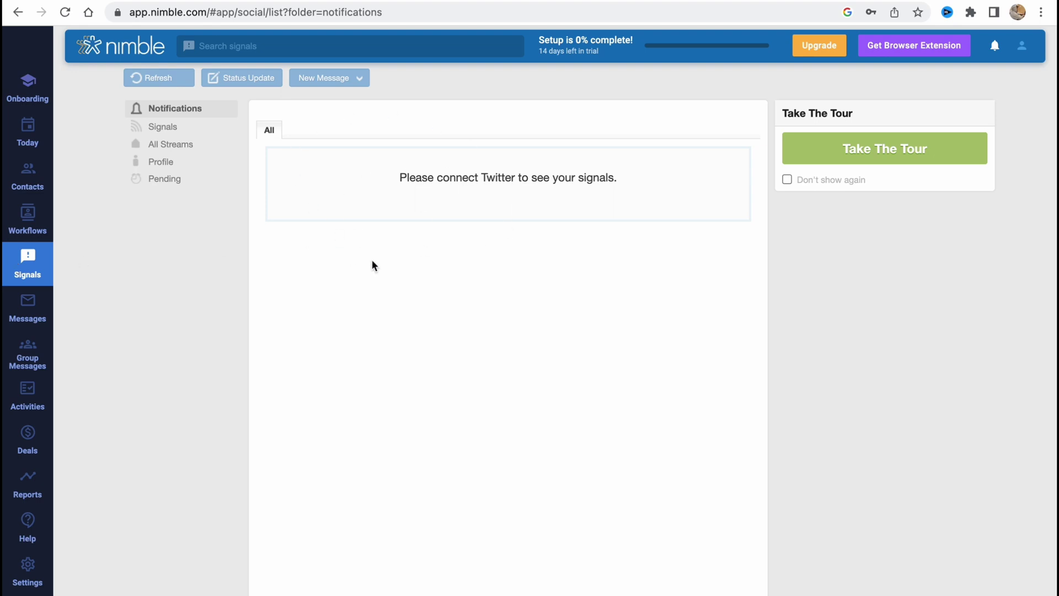
Pass through Messages, Group Messages and Activities, ending on the '[Sample] Paper Sales Pipeline' deals board.
{"action": "left_click", "coordinate": [30, 305]}
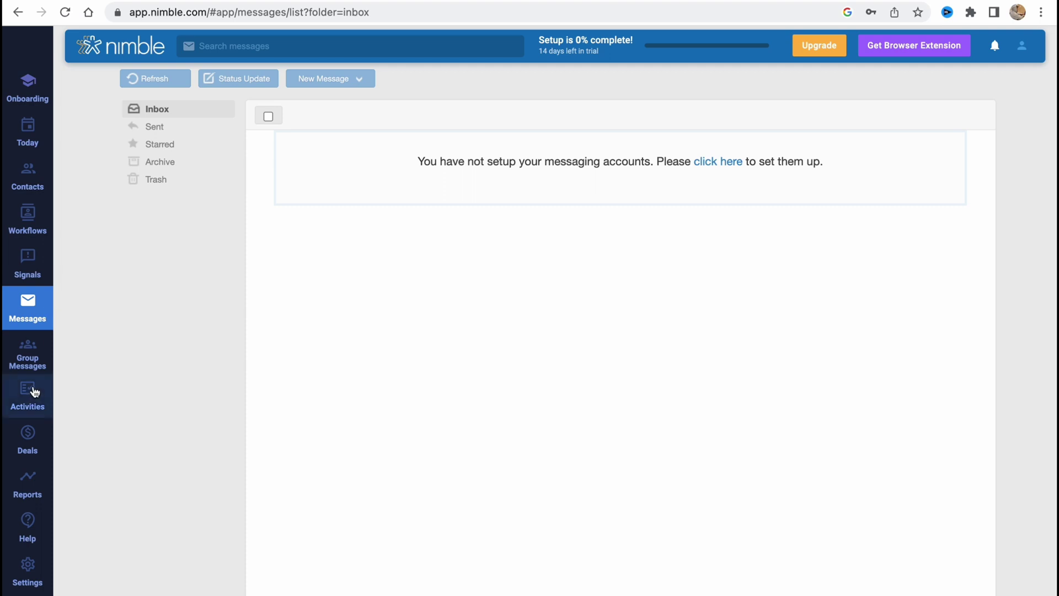
{"action": "left_click", "coordinate": [30, 358]}
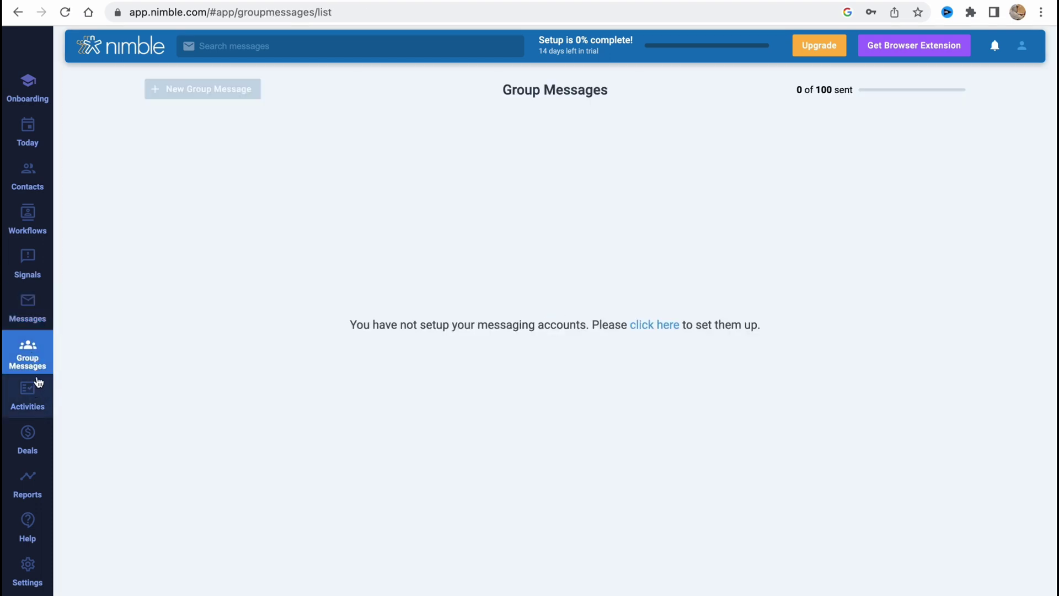
{"action": "left_click", "coordinate": [27, 399]}
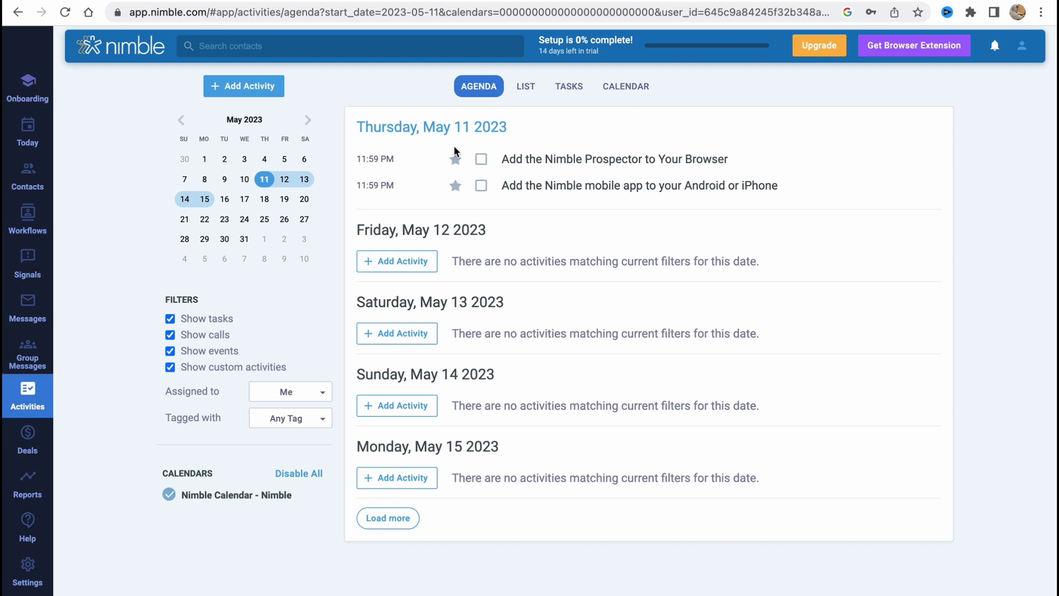
{"action": "left_click", "coordinate": [28, 436]}
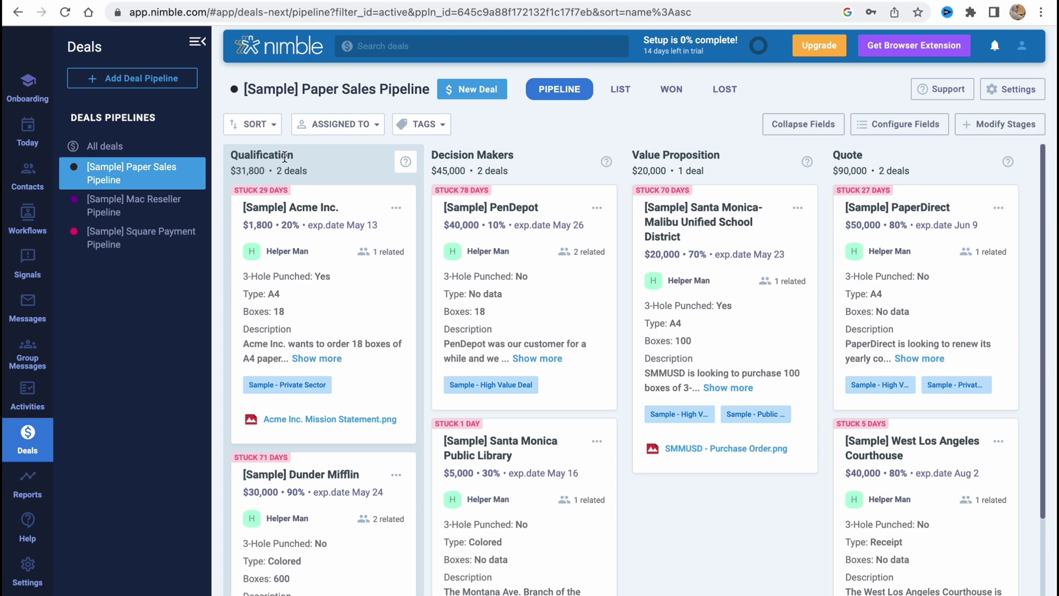
Preview the deals as a list, then on the board drag PenDepot into Value Proposition.
{"action": "left_click", "coordinate": [621, 94]}
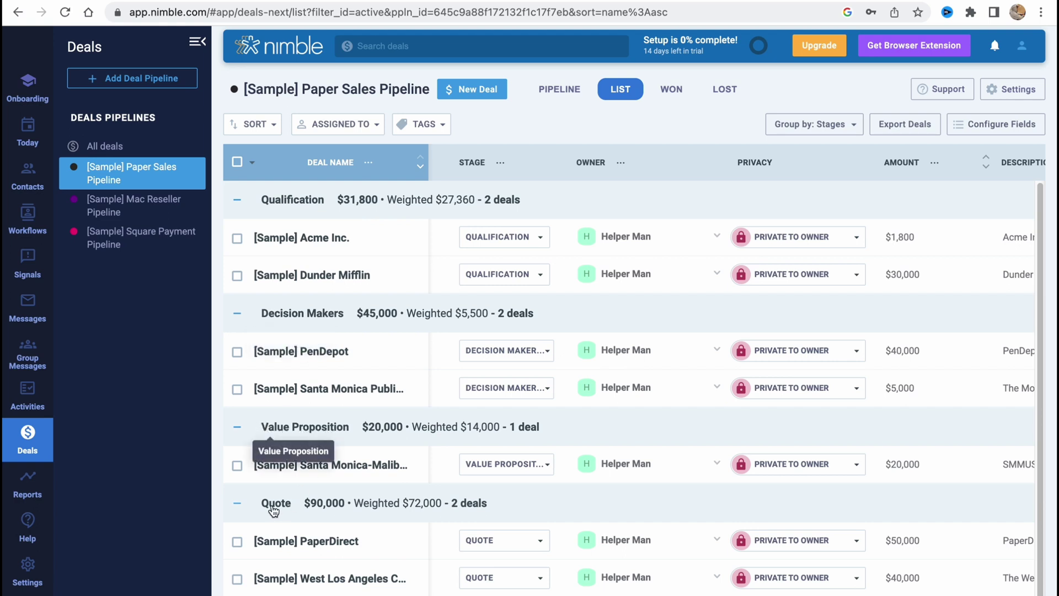
{"action": "left_click", "coordinate": [558, 88]}
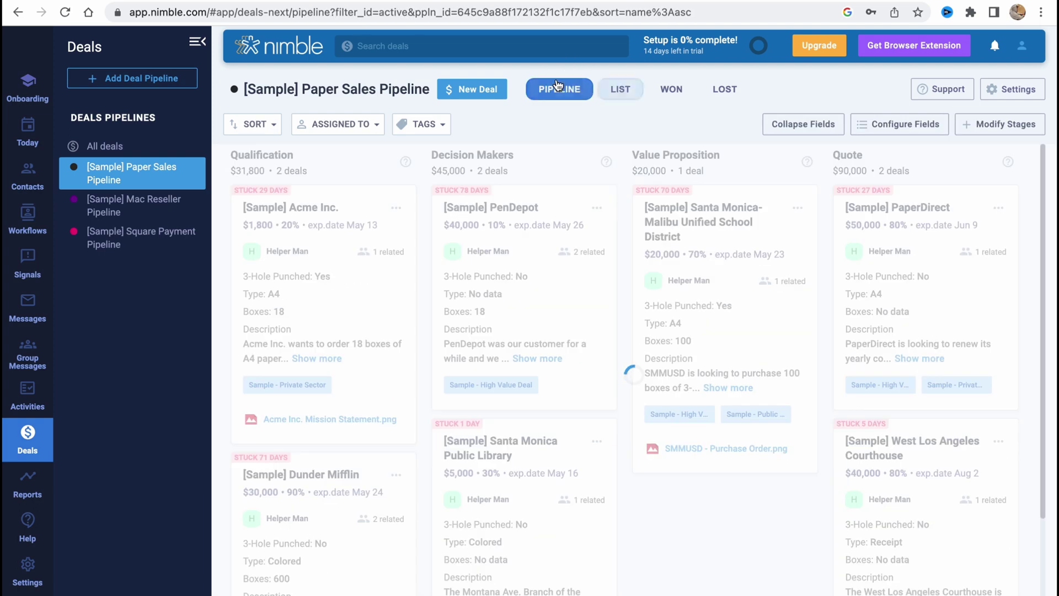
{"action": "left_click_drag", "start_coordinate": [492, 323], "coordinate": [719, 314]}
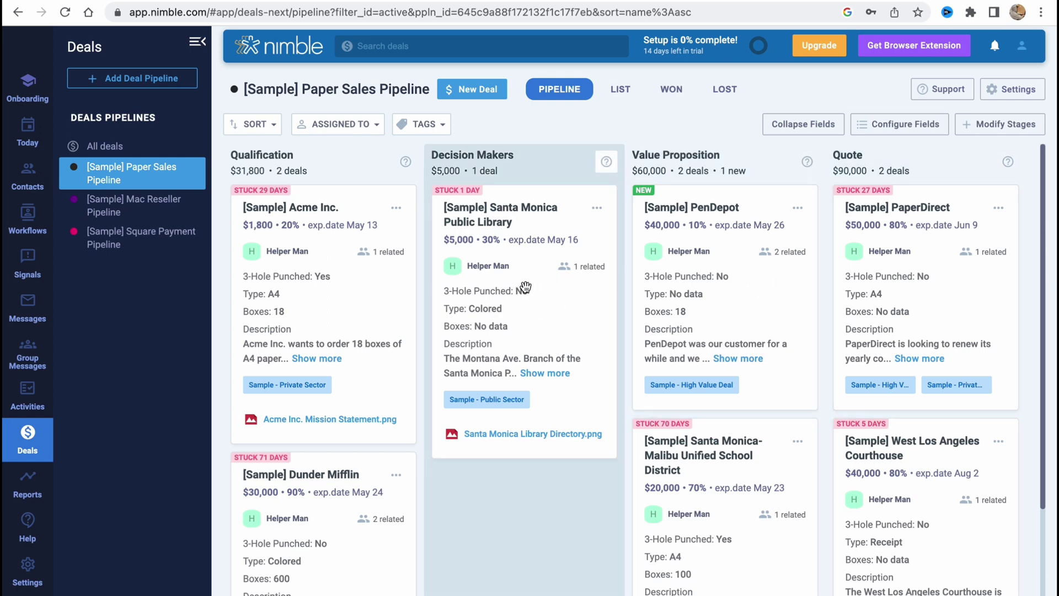
Look at the Santa Monica Public Library deal's details, then close them.
{"action": "left_click", "coordinate": [526, 288]}
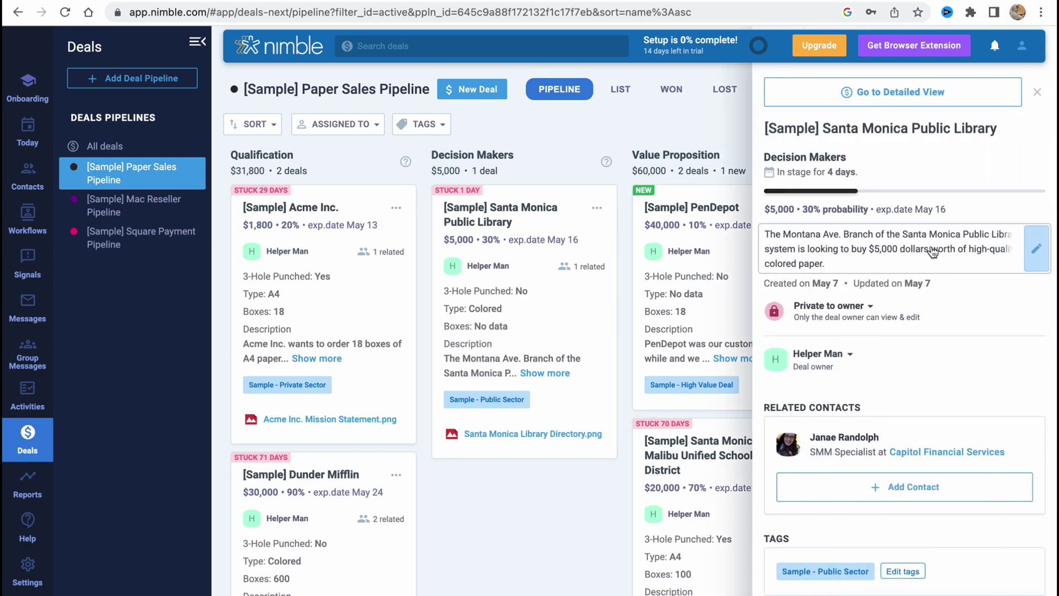
{"action": "mouse_move", "coordinate": [796, 153]}
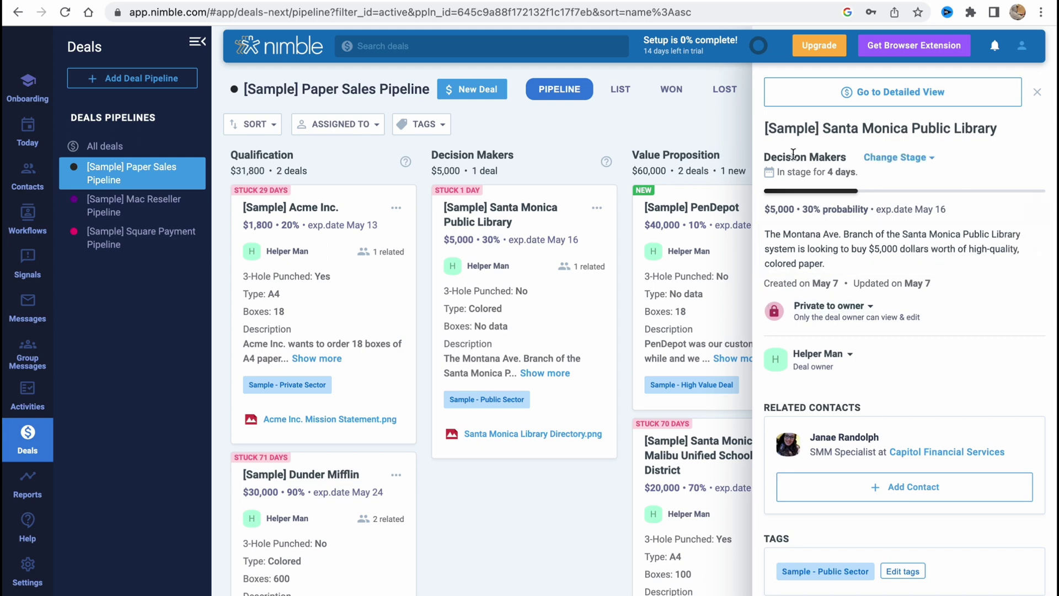
{"action": "left_click", "coordinate": [547, 140]}
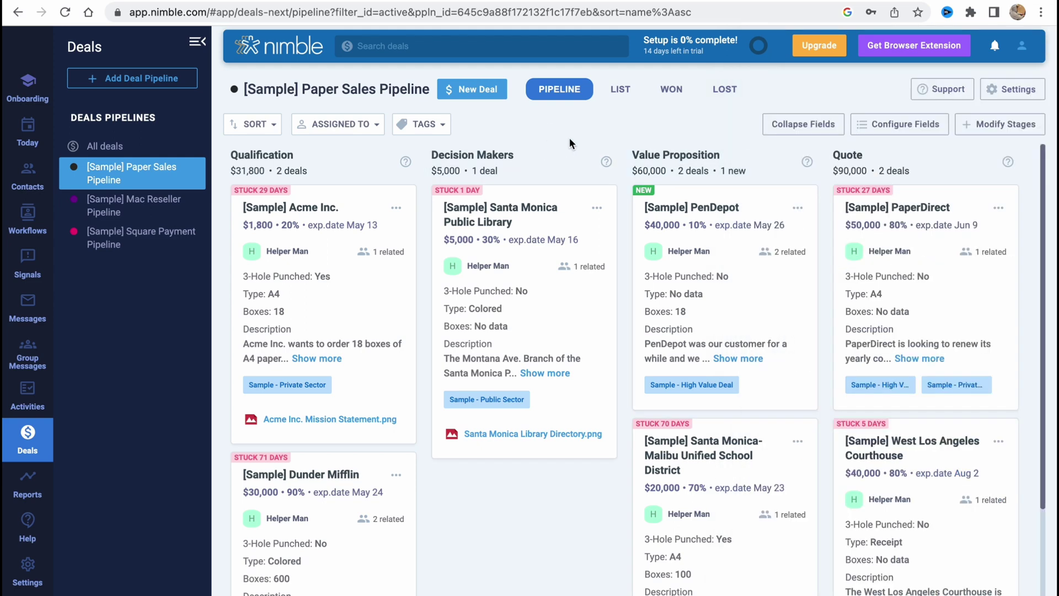
{"action": "left_click", "coordinate": [469, 88]}
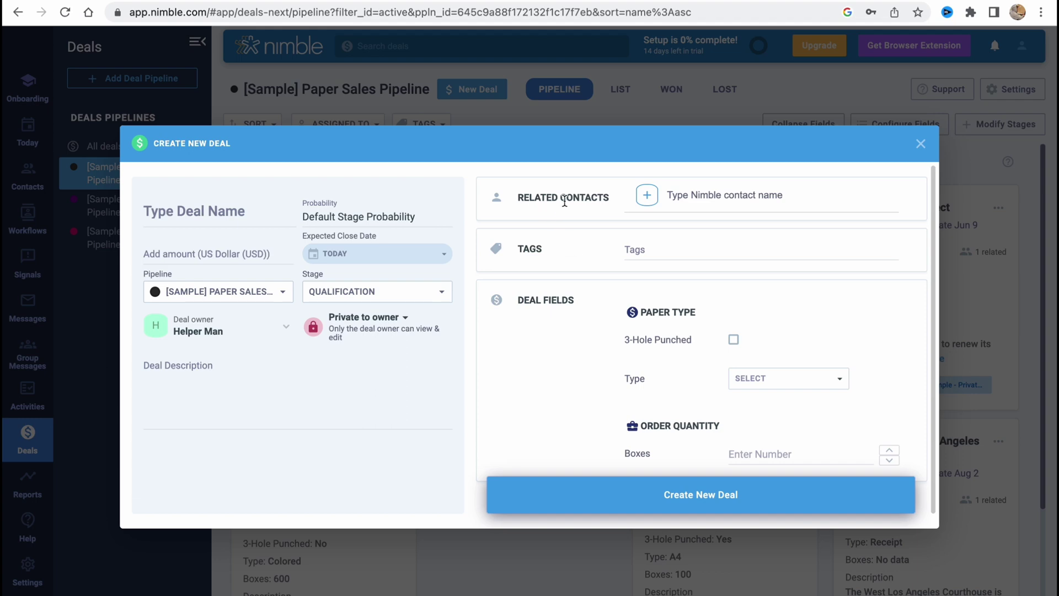
{"action": "scroll", "coordinate": [587, 298], "scroll_direction": "down", "scroll_amount": 1}
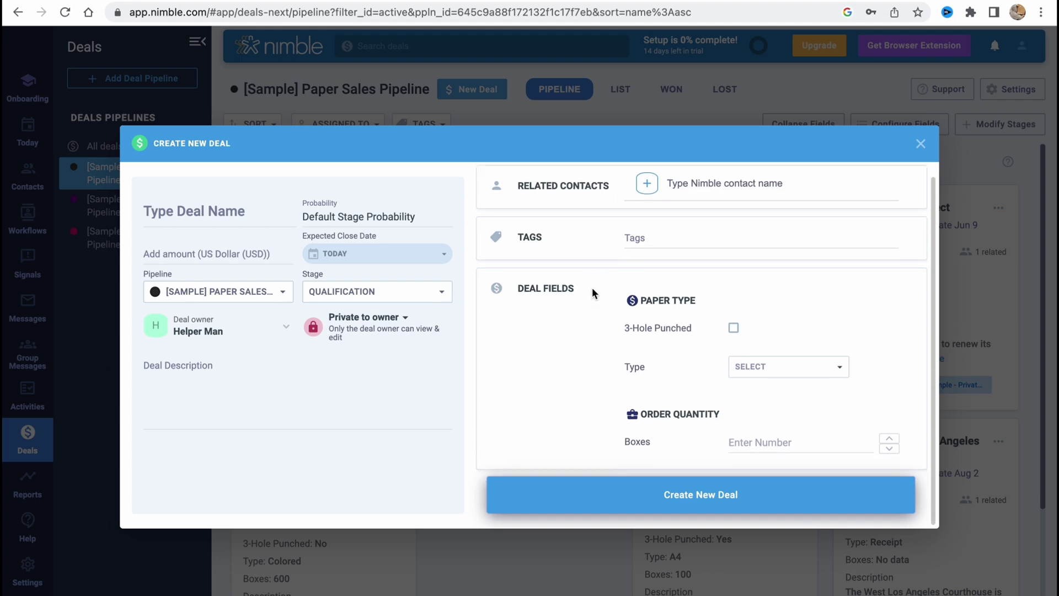
{"action": "left_click", "coordinate": [921, 146]}
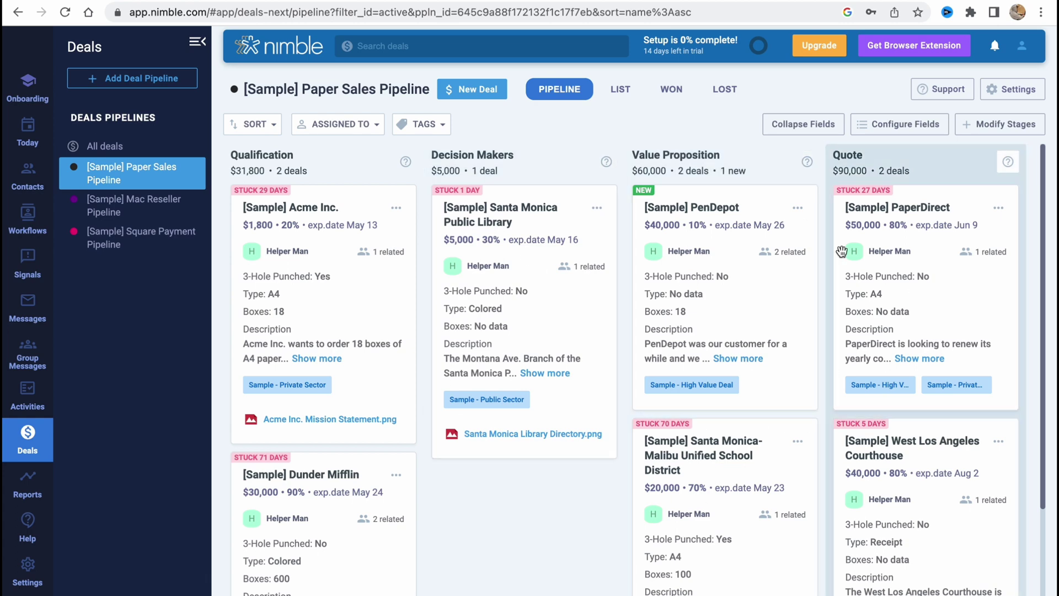
Look over the sales Reports dashboard.
{"action": "left_click", "coordinate": [22, 485]}
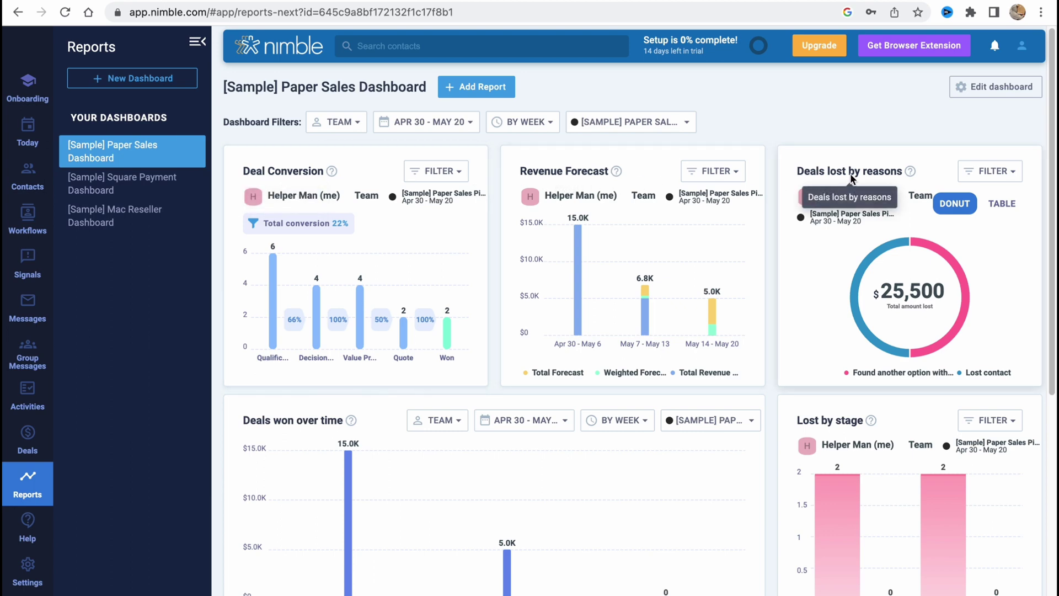
{"action": "scroll", "coordinate": [835, 275], "scroll_direction": "down", "scroll_amount": 5}
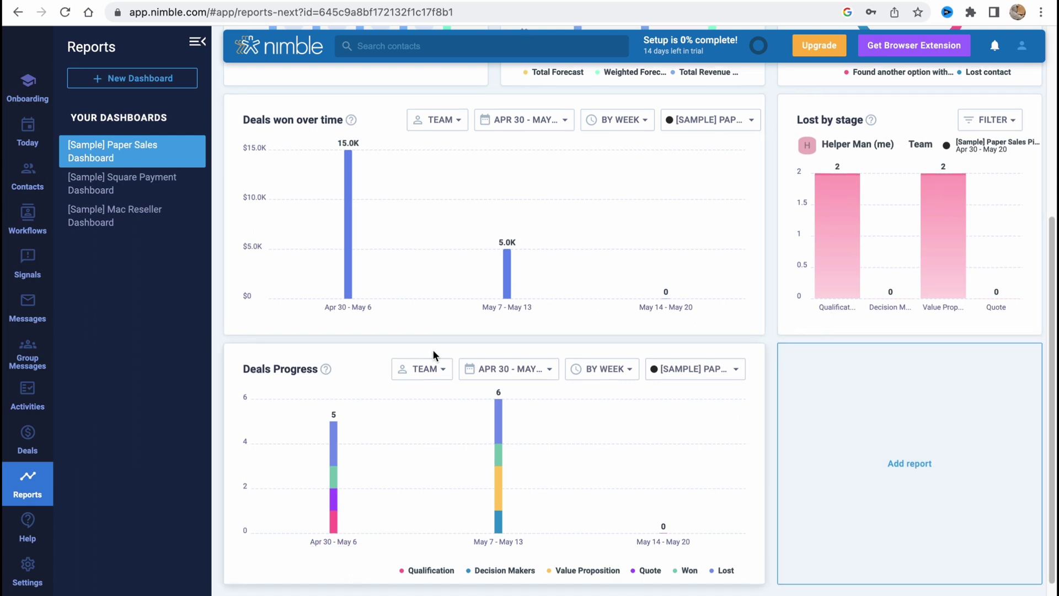
{"action": "scroll", "coordinate": [433, 353], "scroll_direction": "up", "scroll_amount": 1}
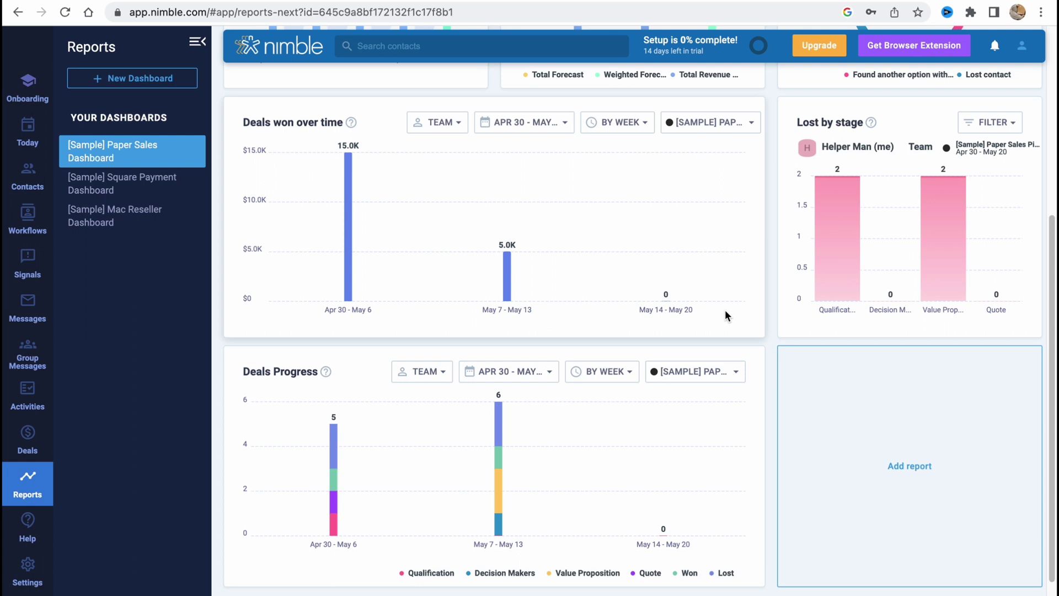
Start a Help support chat, close it, and land on Group Messages with no accounts set up.
{"action": "left_click", "coordinate": [33, 516]}
{"action": "left_click", "coordinate": [22, 431]}
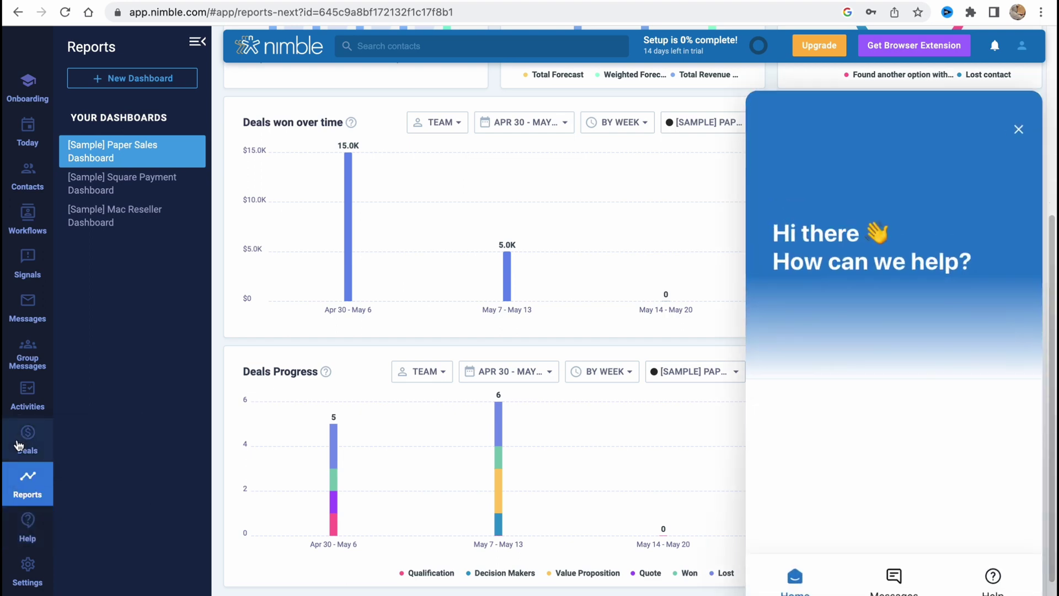
{"action": "left_click", "coordinate": [22, 436]}
{"action": "left_click", "coordinate": [1019, 141]}
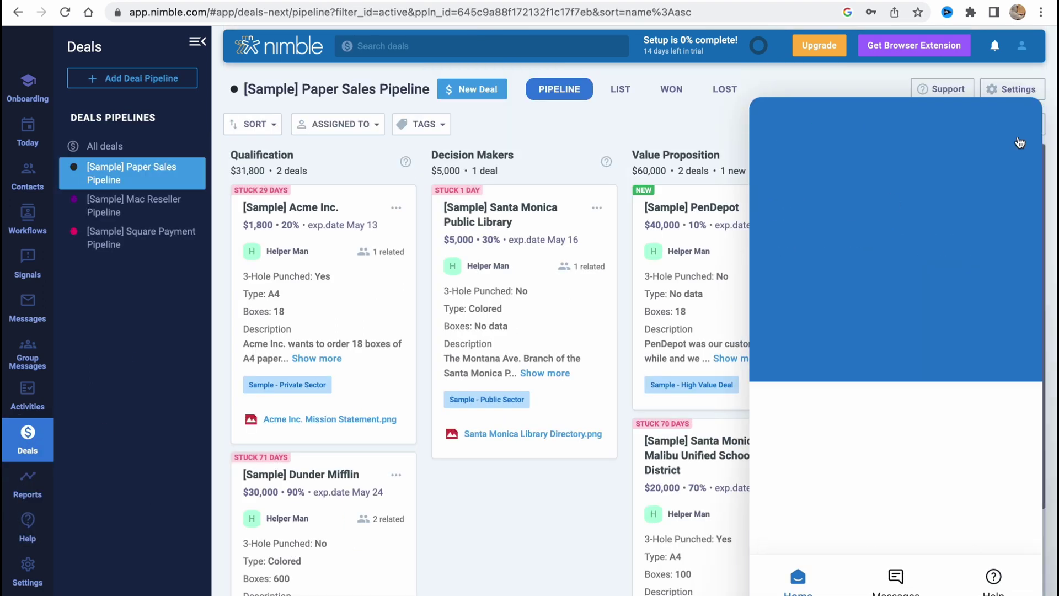
{"action": "left_click", "coordinate": [21, 368]}
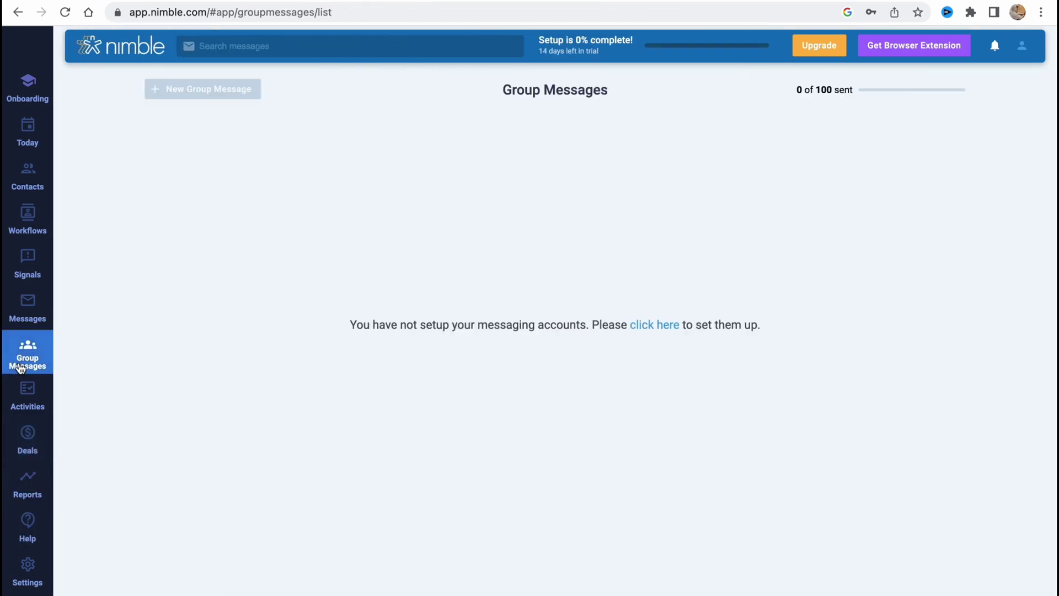
Cycle through Signals, Workflows and Contacts, ending on the Today dashboard for Thursday, May 11.
{"action": "left_click", "coordinate": [28, 268]}
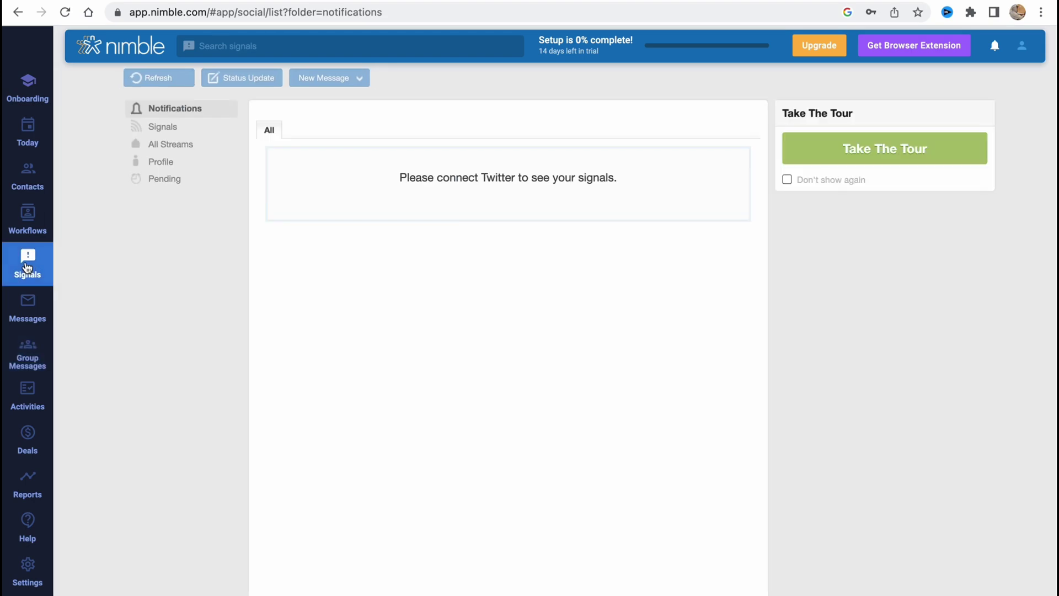
{"action": "left_click", "coordinate": [34, 233]}
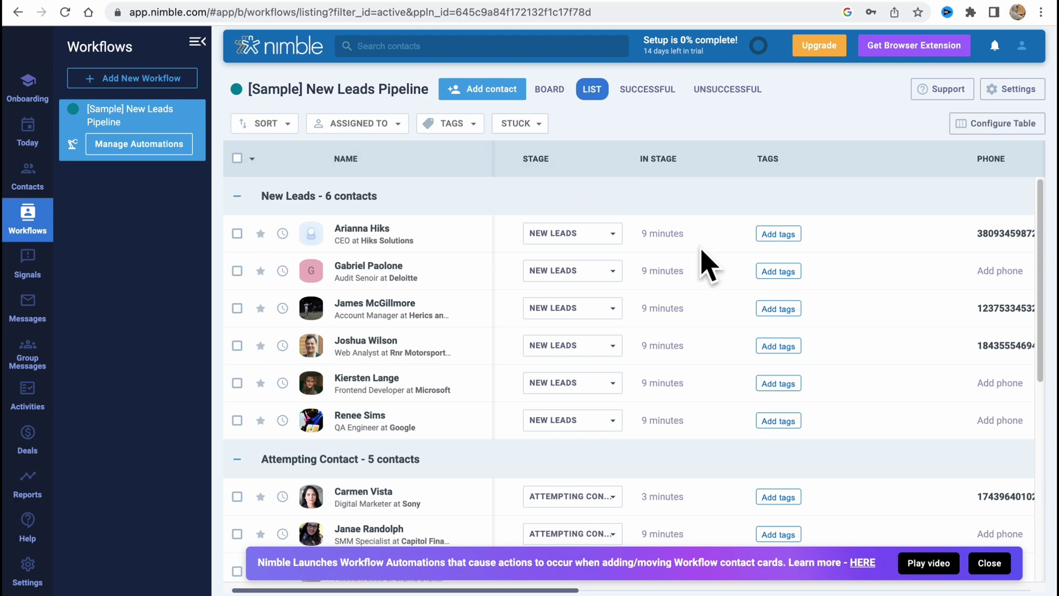
{"action": "left_click", "coordinate": [29, 175]}
{"action": "left_click", "coordinate": [37, 120]}
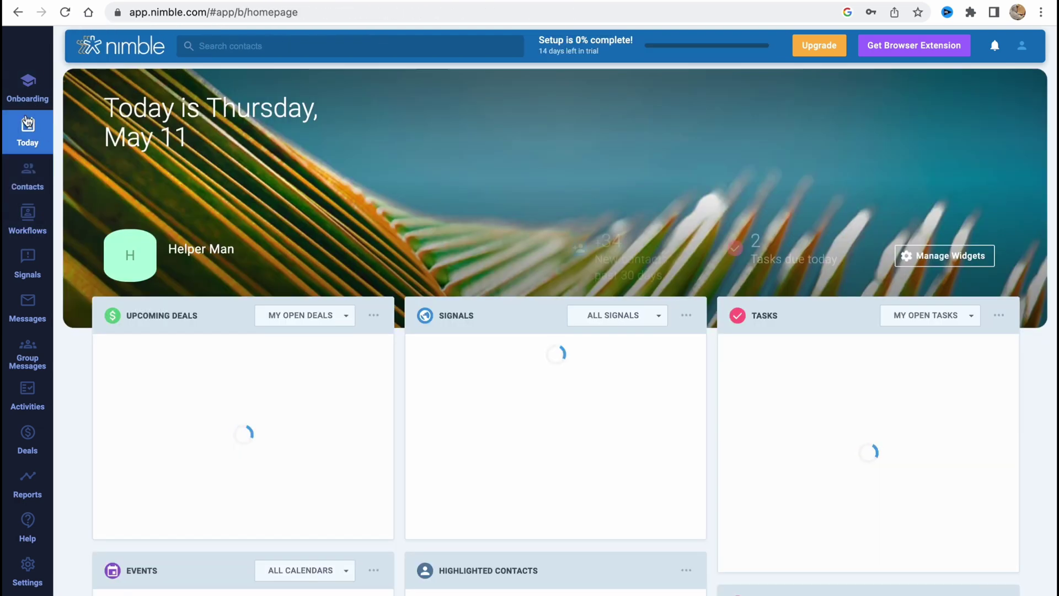
Leave Onboarding for the Contacts list showing all 34 contacts in Recently Viewed view.
{"action": "left_click", "coordinate": [28, 85]}
{"action": "left_click", "coordinate": [31, 169]}
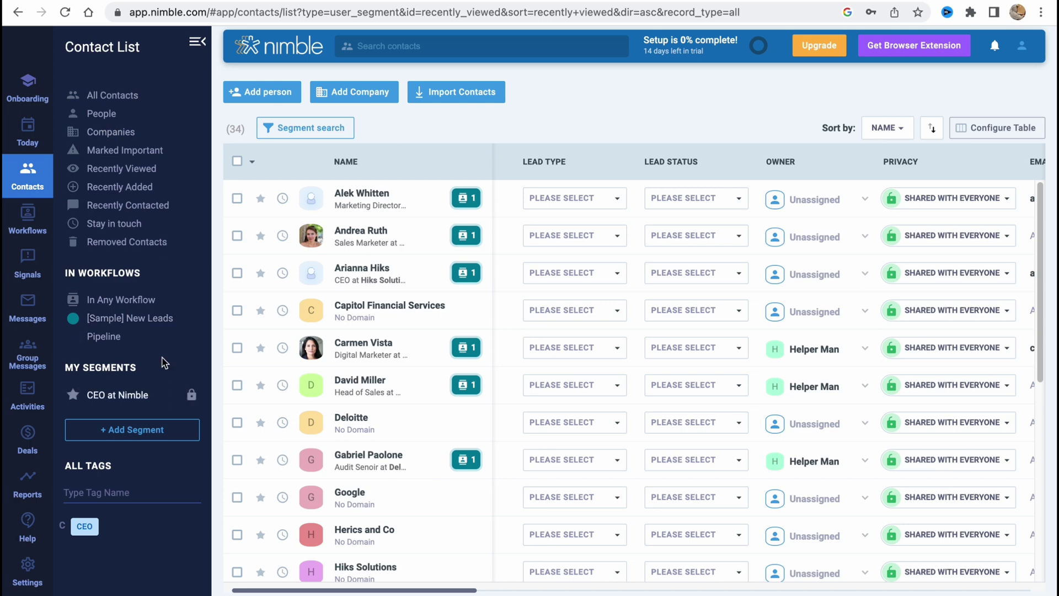
Switch the contact list between the All, People, Companies, Important and Recently Viewed views.
{"action": "left_click", "coordinate": [98, 97]}
{"action": "left_click", "coordinate": [103, 114]}
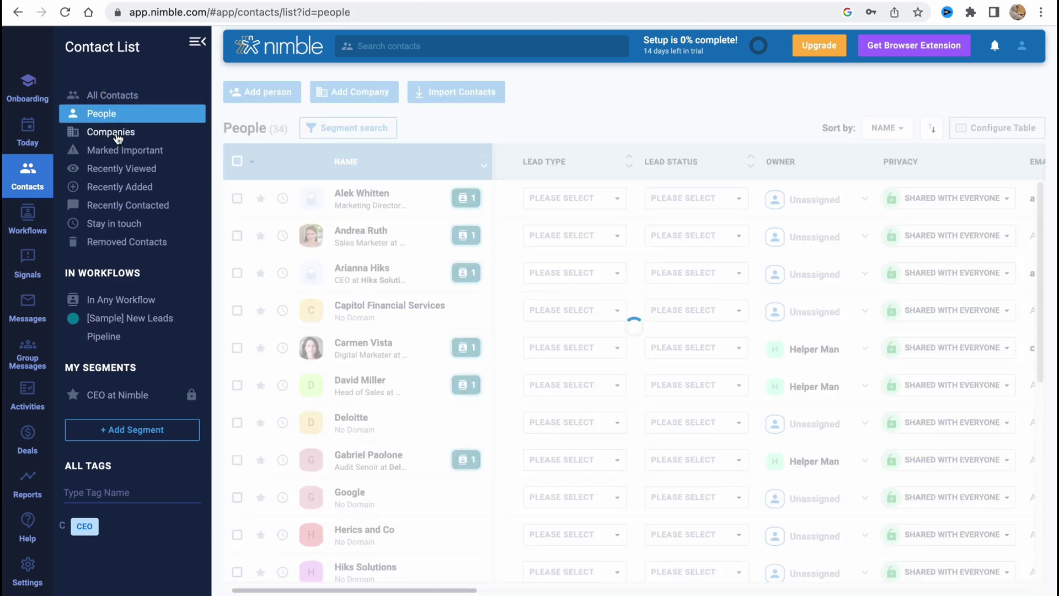
{"action": "left_click", "coordinate": [117, 131]}
{"action": "left_click", "coordinate": [119, 155]}
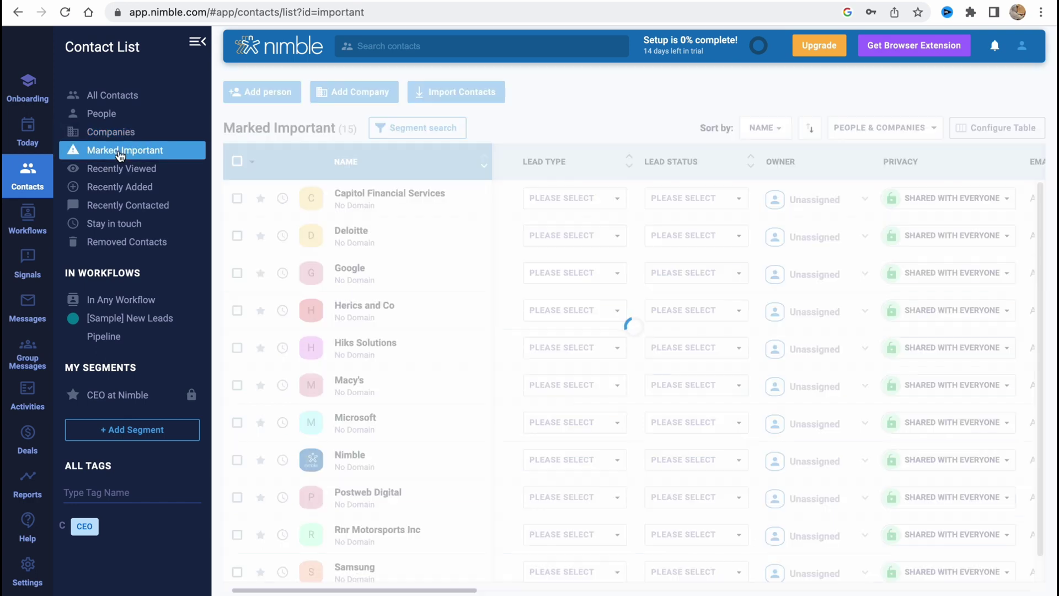
{"action": "left_click", "coordinate": [141, 172]}
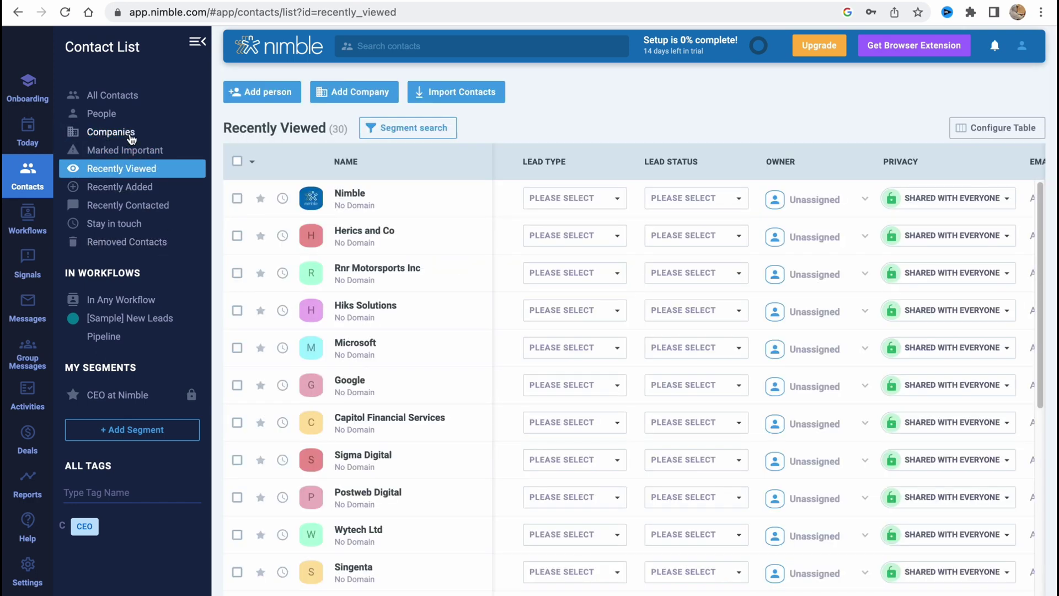
View Recently Added and Stay in touch contacts, then open the [Sample] New Leads Pipeline workflow.
{"action": "left_click", "coordinate": [121, 190]}
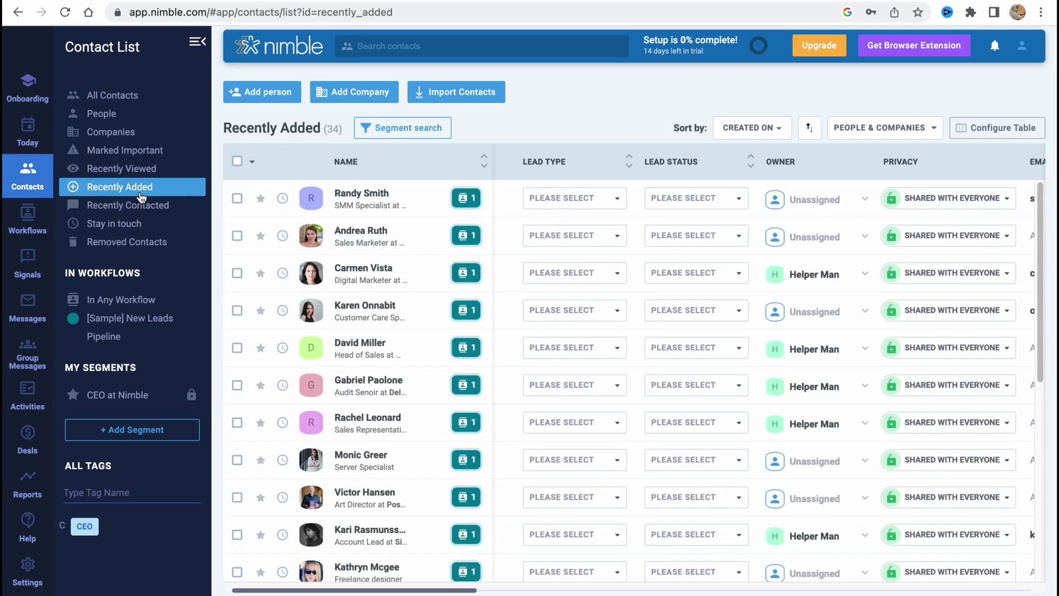
{"action": "left_click", "coordinate": [132, 225]}
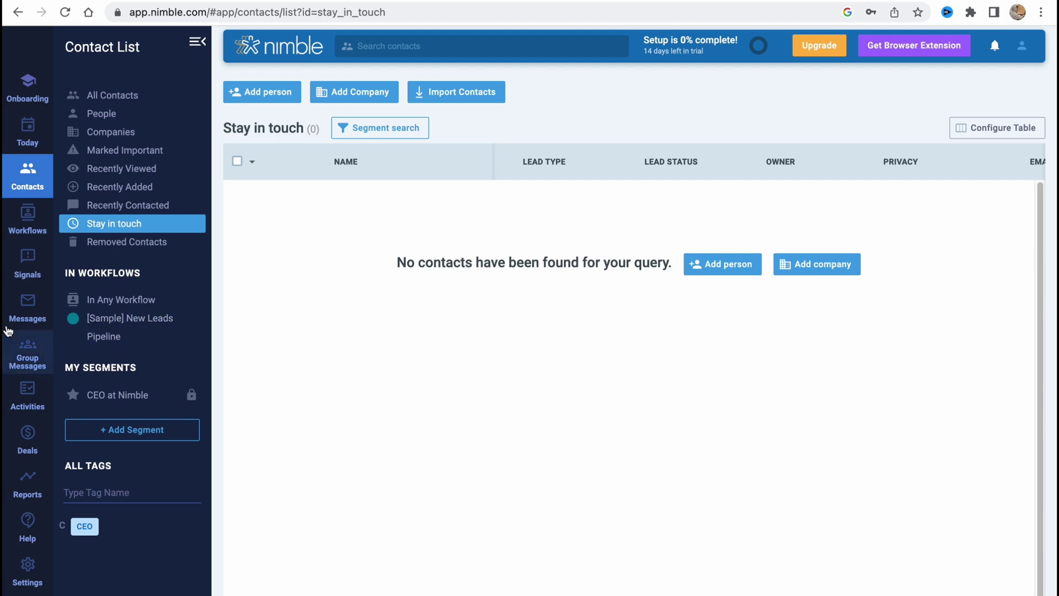
{"action": "left_click", "coordinate": [26, 230]}
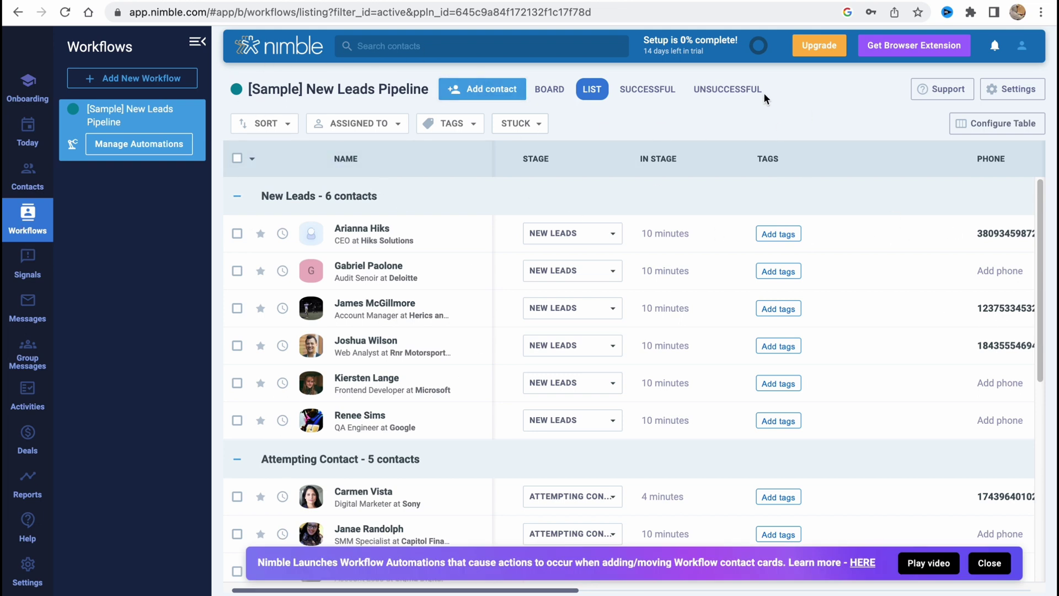
Visit Signals, Messages, Group Messages and Activities, then move to the Nimble pricing page.
{"action": "left_click", "coordinate": [28, 264]}
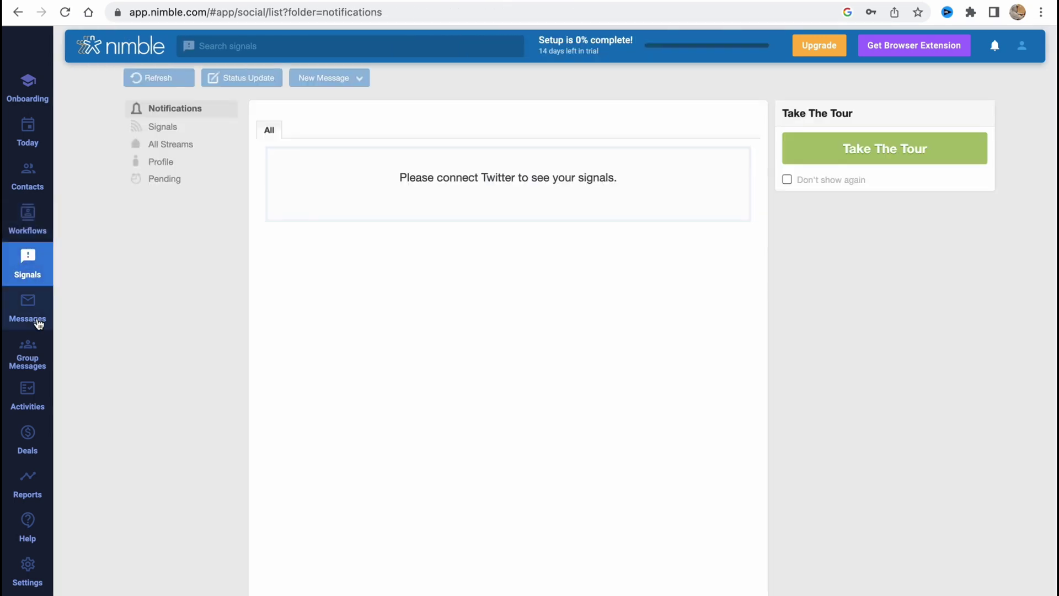
{"action": "left_click", "coordinate": [30, 312]}
{"action": "left_click", "coordinate": [38, 359]}
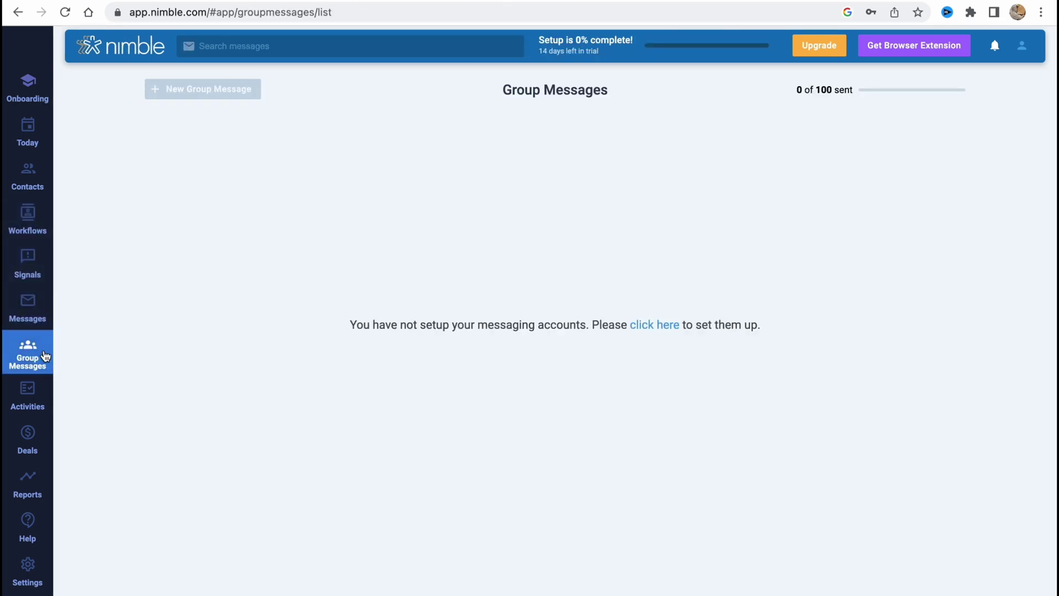
{"action": "left_click", "coordinate": [32, 407]}
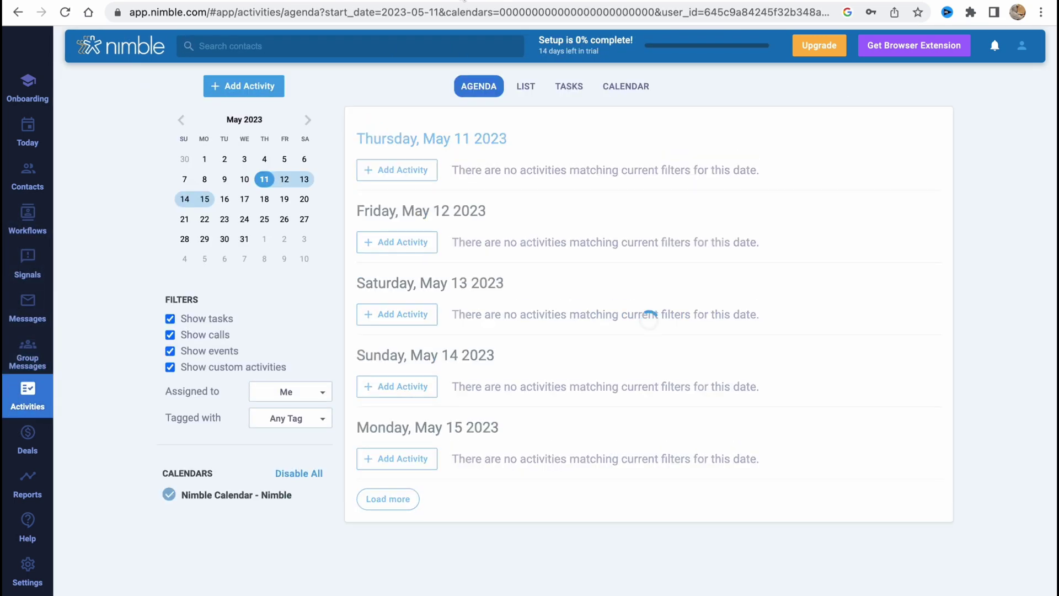
{"action": "left_click", "coordinate": [467, 0]}
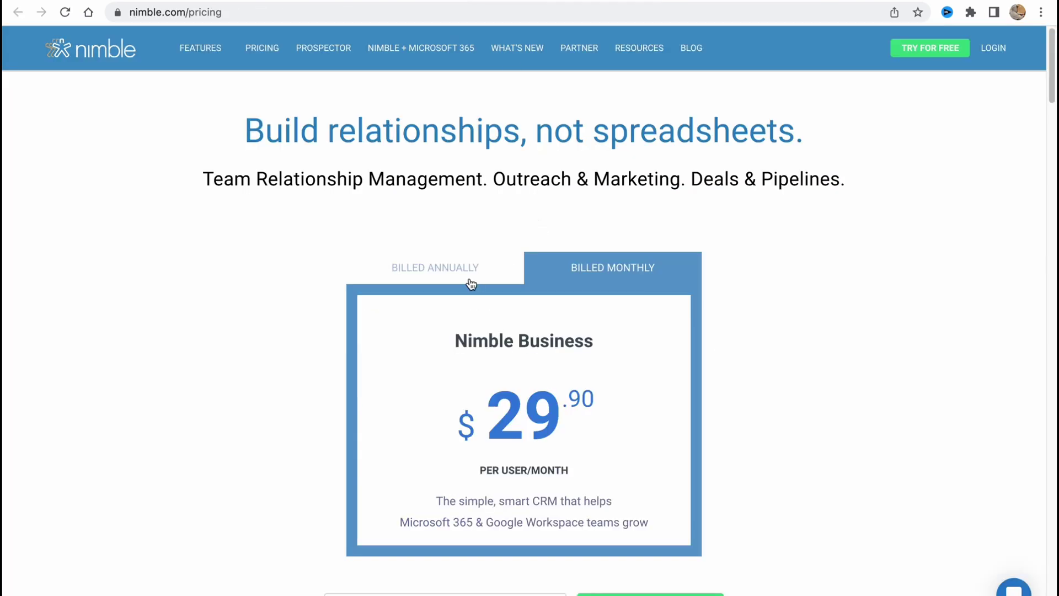
Compare Nimble Business at $24.90 billed annually with $29.90 billed monthly.
{"action": "left_click_drag", "start_coordinate": [451, 340], "coordinate": [641, 341]}
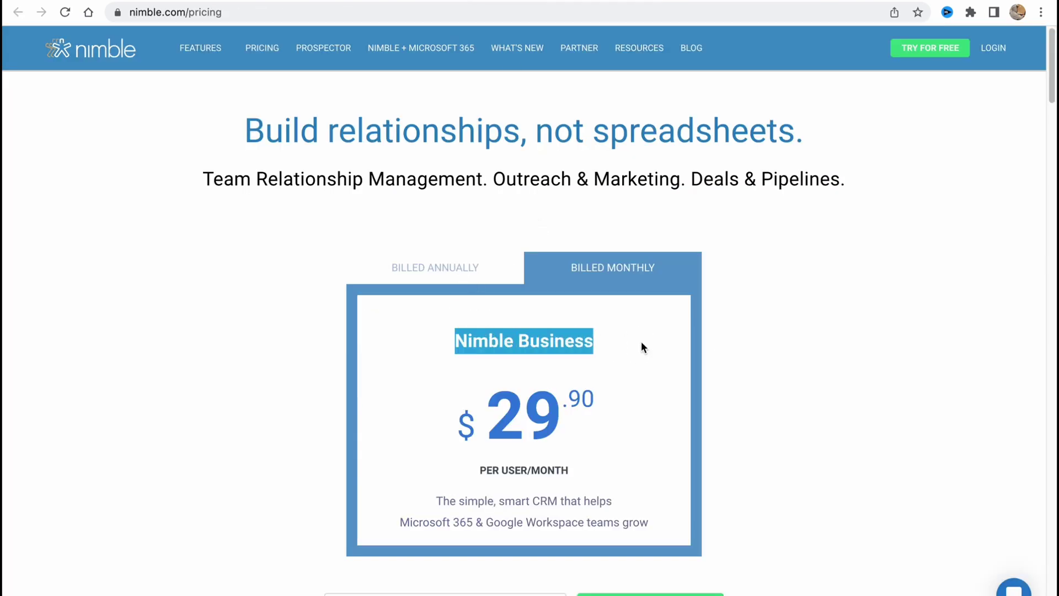
{"action": "left_click", "coordinate": [657, 331]}
{"action": "scroll", "coordinate": [680, 241], "scroll_direction": "down", "scroll_amount": 2}
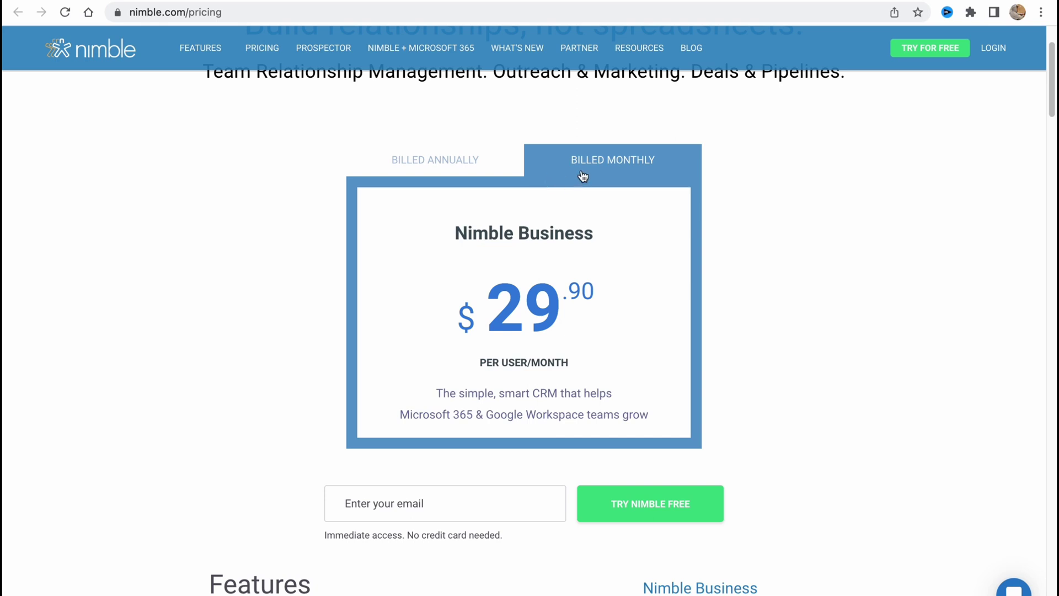
{"action": "left_click", "coordinate": [442, 163]}
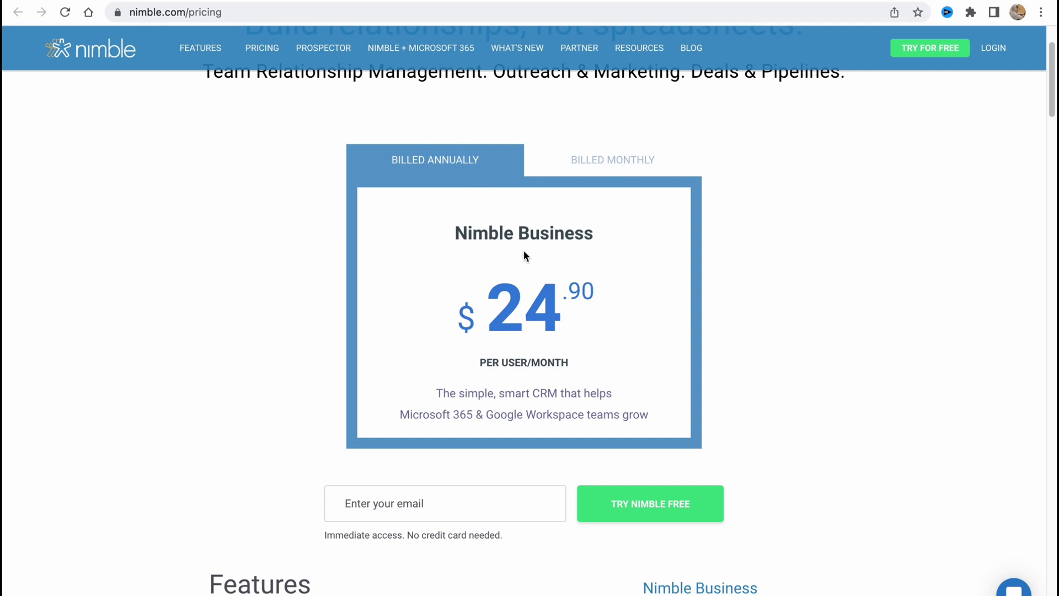
{"action": "scroll", "coordinate": [552, 221], "scroll_direction": "down", "scroll_amount": 1}
{"action": "left_click", "coordinate": [603, 131]}
{"action": "scroll", "coordinate": [605, 264], "scroll_direction": "down", "scroll_amount": 2}
Review the Nimble Business features and limits further down the pricing page.
{"action": "scroll", "coordinate": [606, 268], "scroll_direction": "down", "scroll_amount": 4}
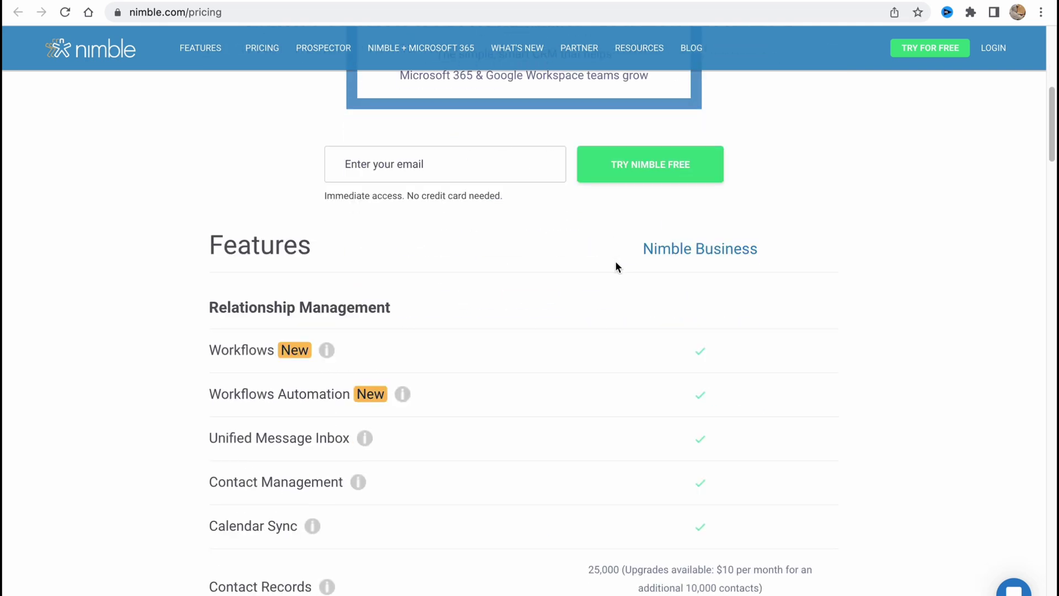
{"action": "scroll", "coordinate": [342, 325], "scroll_direction": "down", "scroll_amount": 1}
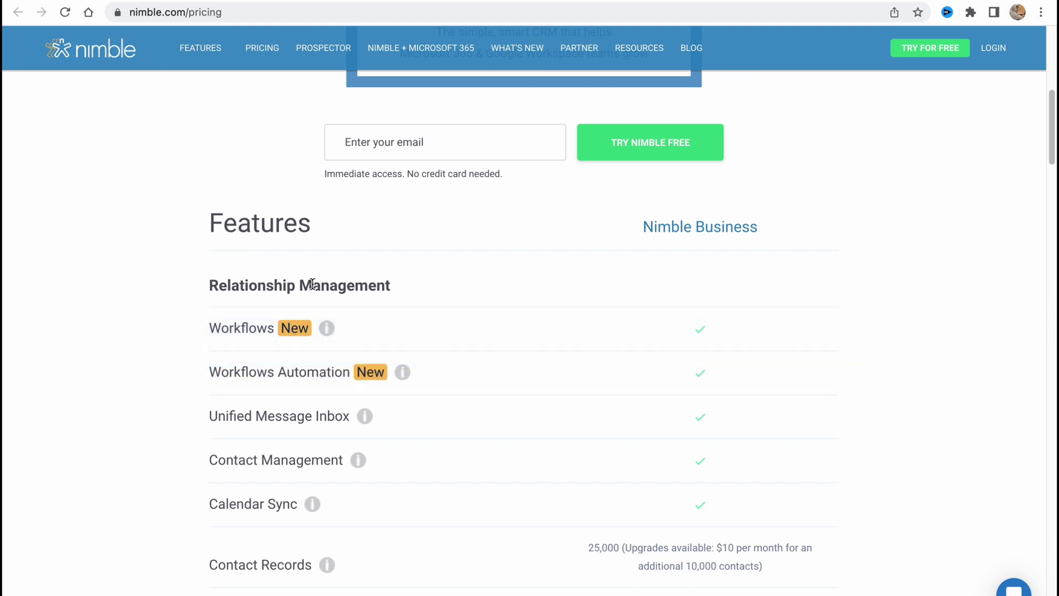
{"action": "scroll", "coordinate": [314, 285], "scroll_direction": "down", "scroll_amount": 4}
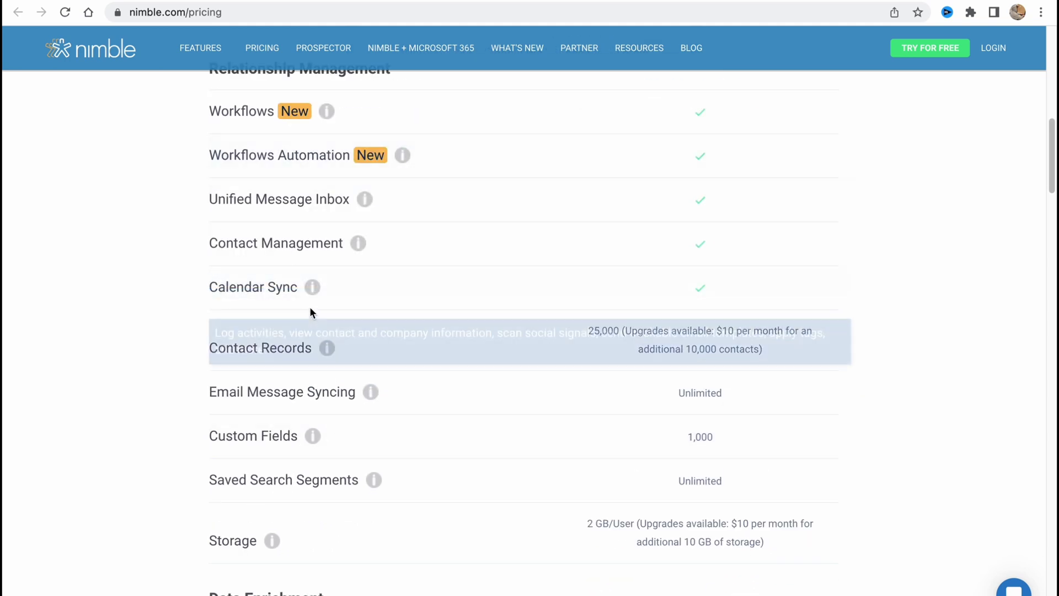
{"action": "mouse_move", "coordinate": [302, 339]}
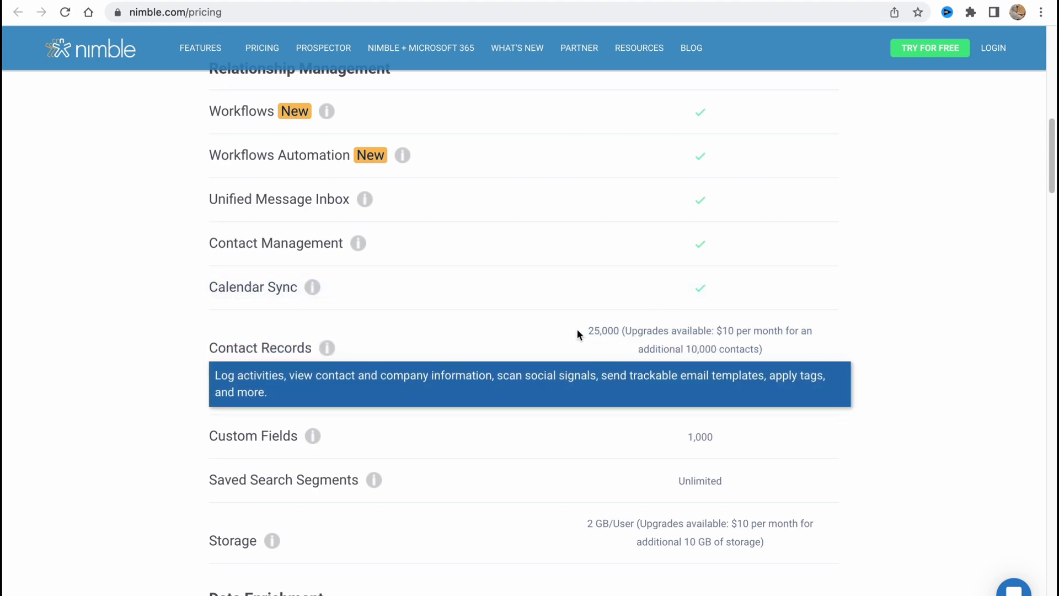
{"action": "scroll", "coordinate": [573, 300], "scroll_direction": "down", "scroll_amount": 7}
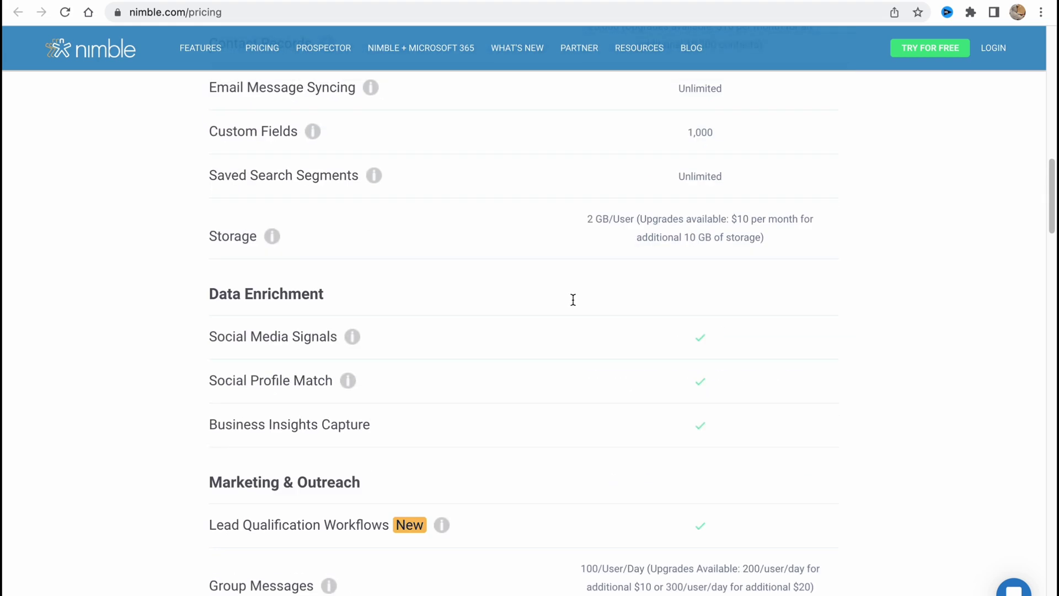
{"action": "scroll", "coordinate": [570, 300], "scroll_direction": "down", "scroll_amount": 3}
{"action": "scroll", "coordinate": [664, 286], "scroll_direction": "up", "scroll_amount": 8}
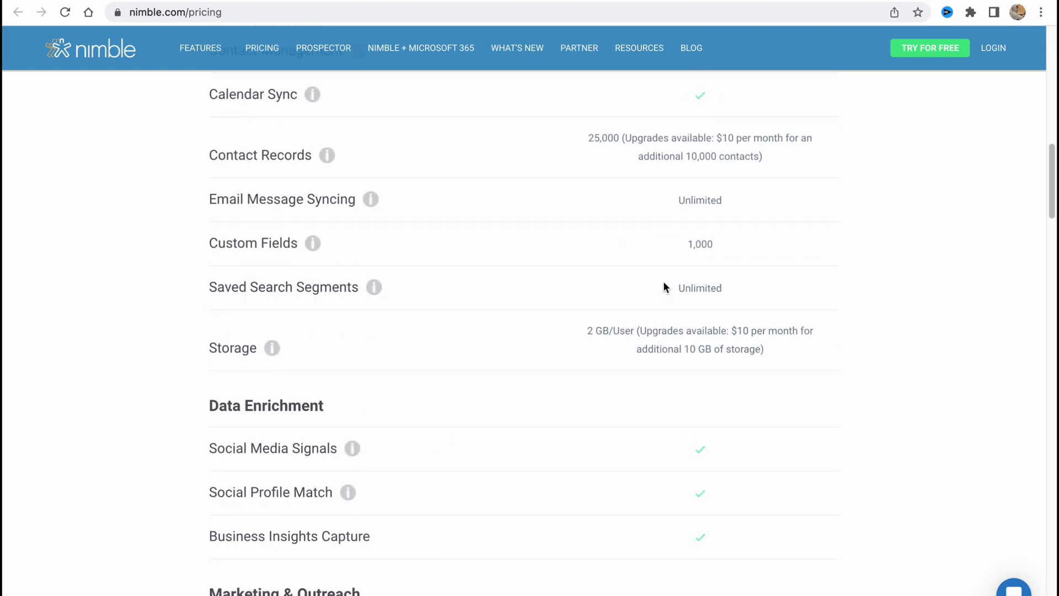
Highlight the extra-contacts upgrade price note, then return to the top of the pricing page.
{"action": "mouse_move", "coordinate": [662, 263]}
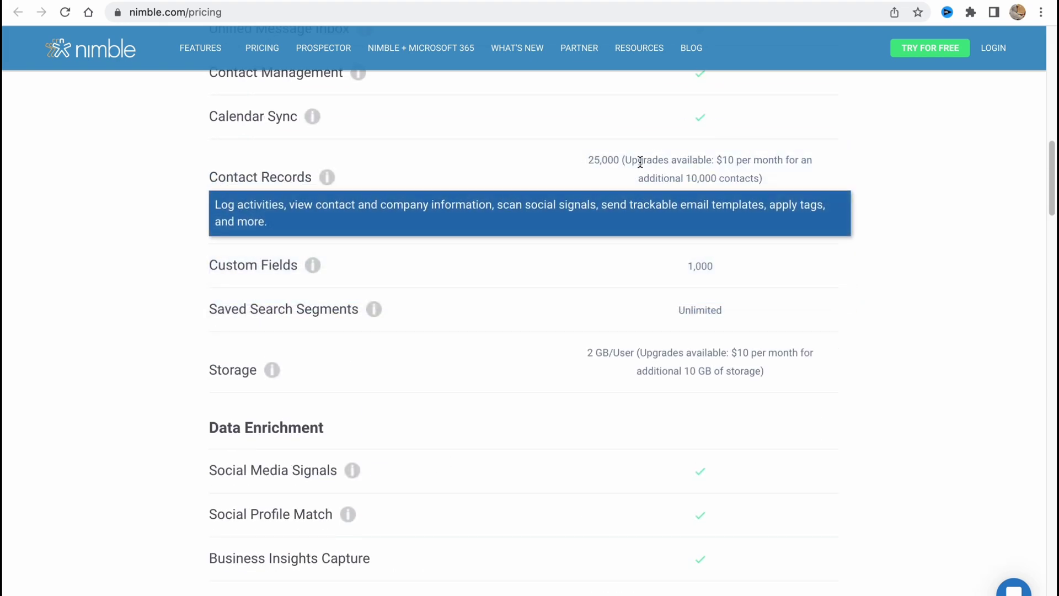
{"action": "left_click_drag", "start_coordinate": [634, 160], "coordinate": [819, 184]}
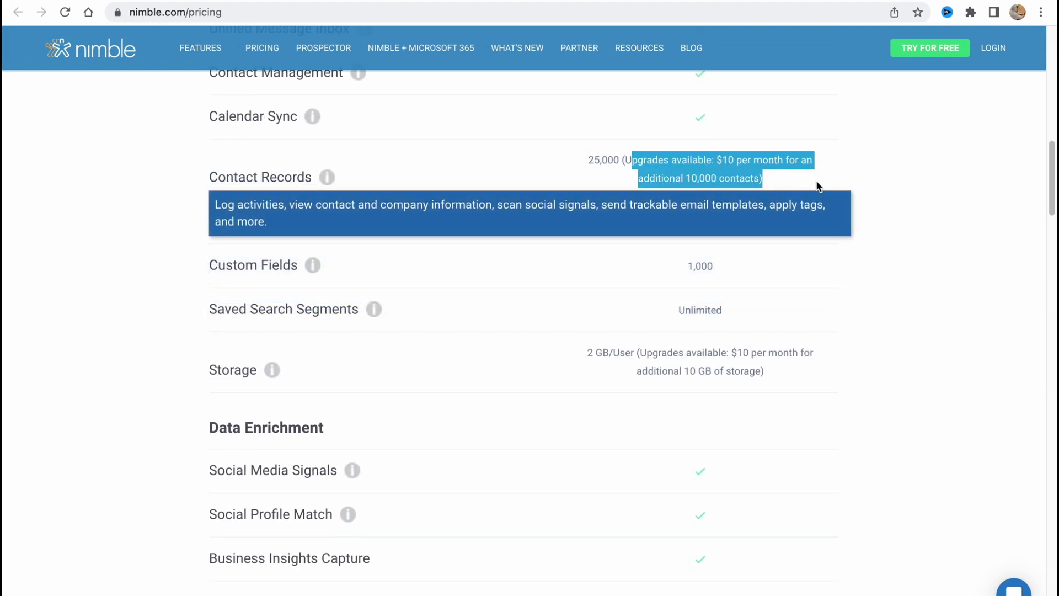
{"action": "mouse_move", "coordinate": [801, 221]}
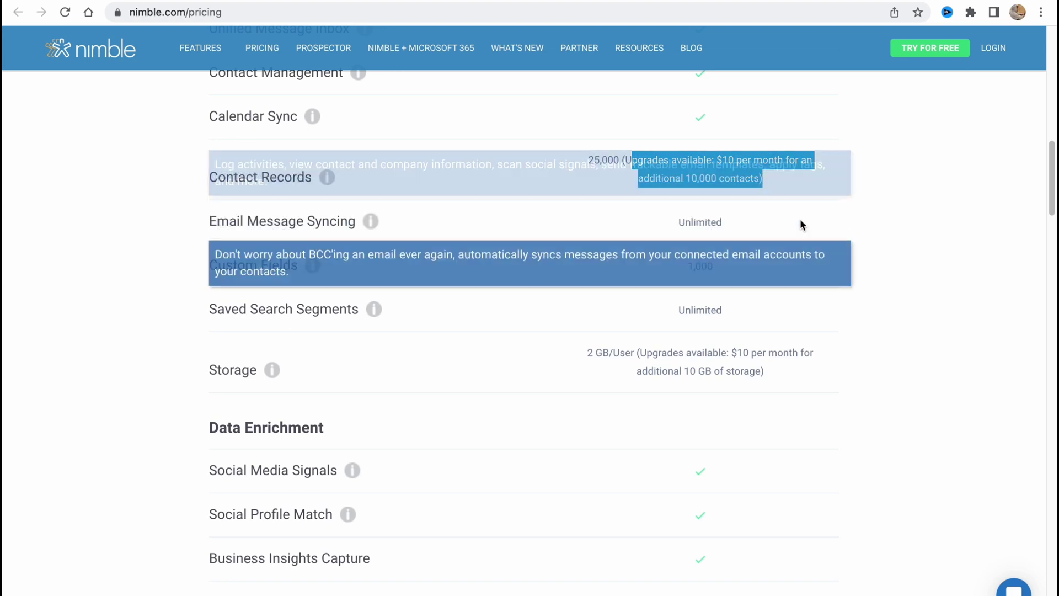
{"action": "scroll", "coordinate": [711, 326], "scroll_direction": "down", "scroll_amount": 15}
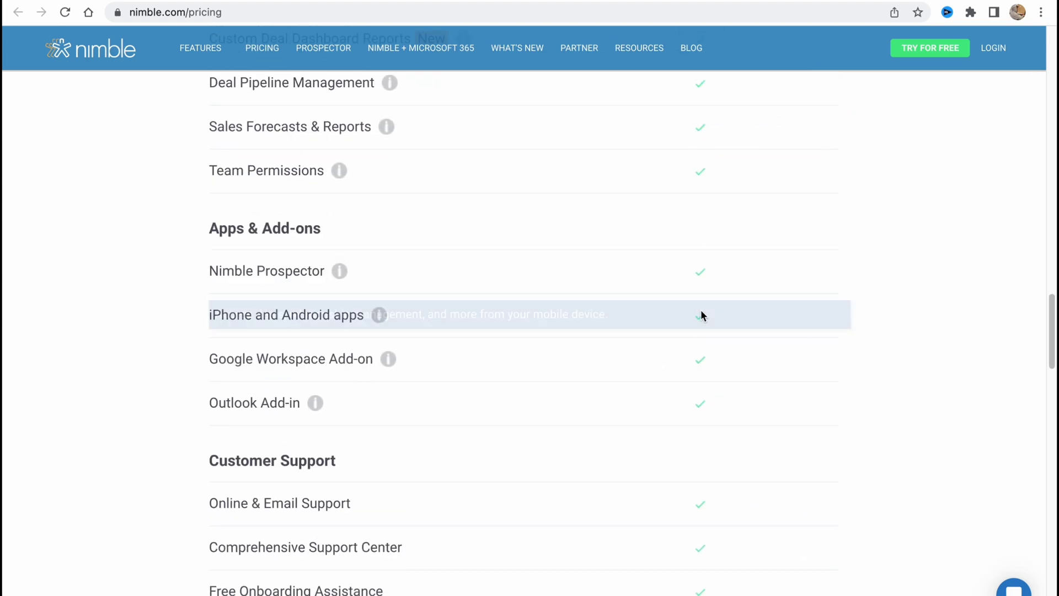
{"action": "scroll", "coordinate": [700, 313], "scroll_direction": "down", "scroll_amount": 15}
{"action": "scroll", "coordinate": [699, 314], "scroll_direction": "up", "scroll_amount": 5}
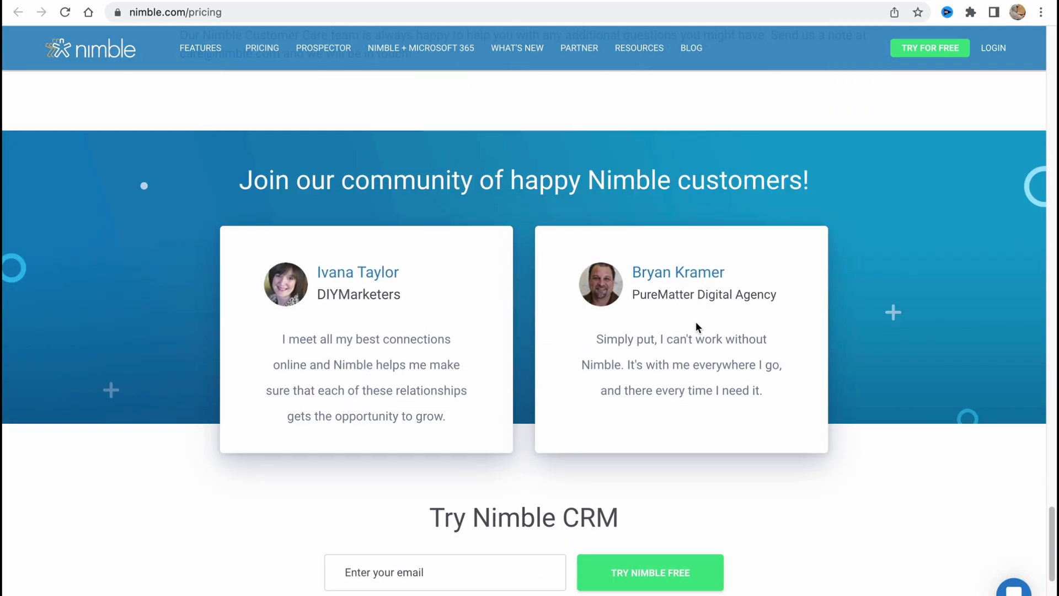
{"action": "scroll", "coordinate": [692, 326], "scroll_direction": "up", "scroll_amount": 15}
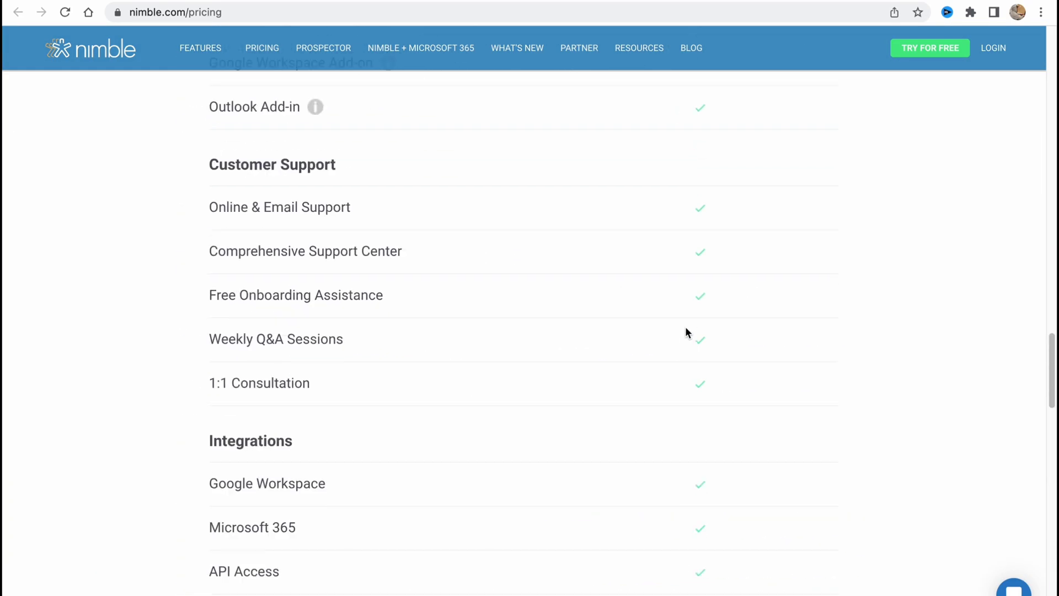
{"action": "scroll", "coordinate": [685, 331], "scroll_direction": "up", "scroll_amount": 20}
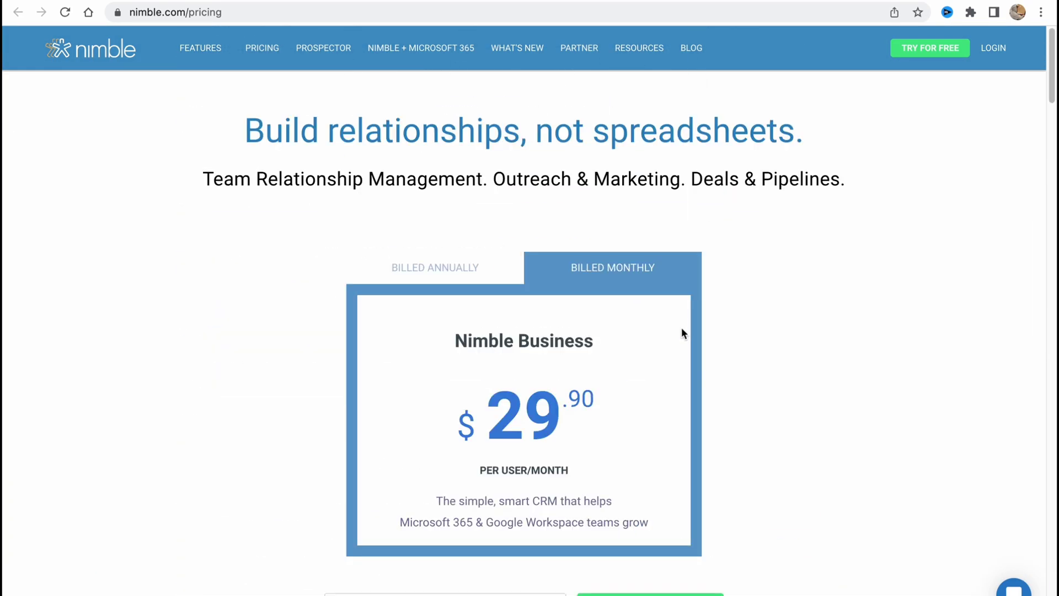